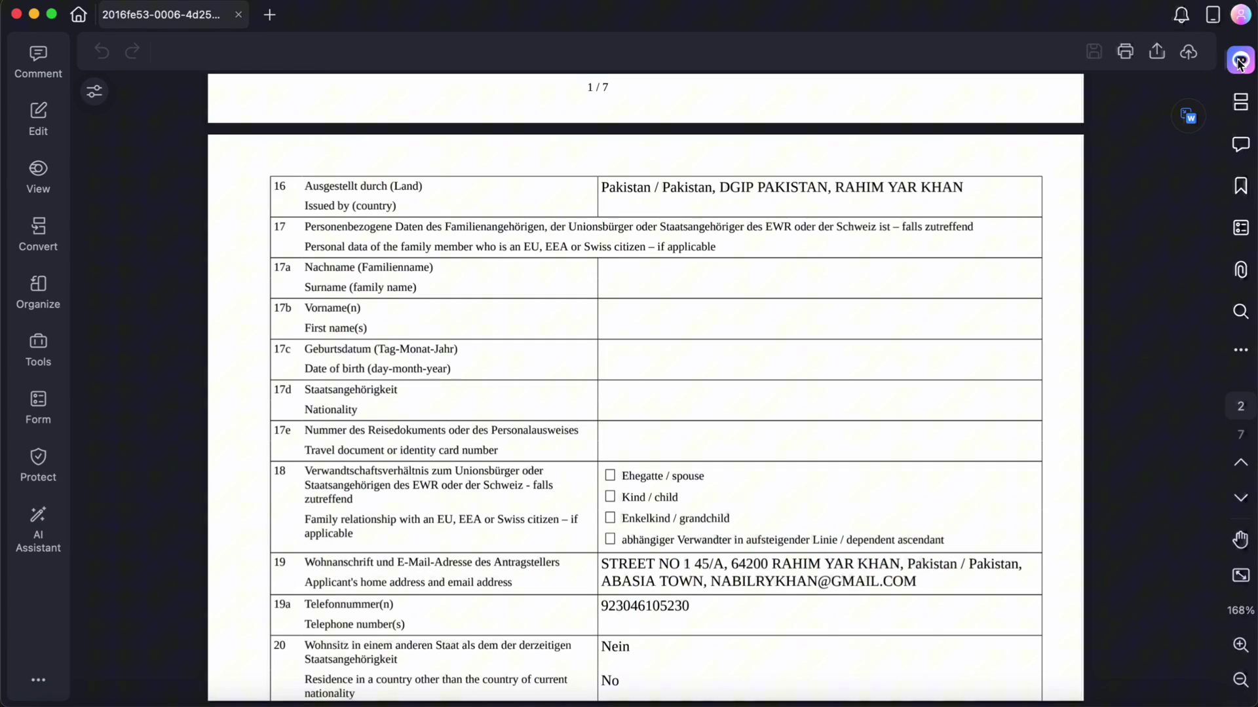
Ask AI Chat to 'summarize this' visa form, then request a travel plan from it
{"action": "left_click", "coordinate": [1239, 63]}
{"action": "left_click", "coordinate": [1130, 15]}
{"action": "type", "text": "summarize this"}
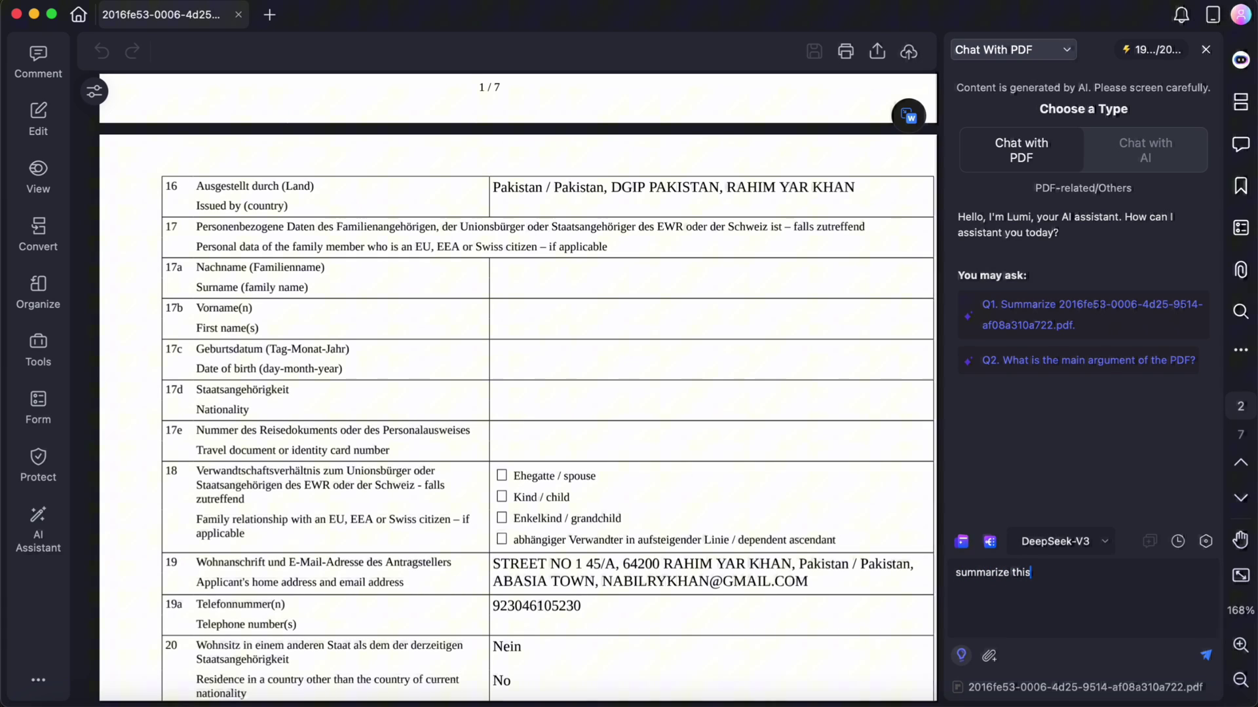
{"action": "key", "text": "Return"}
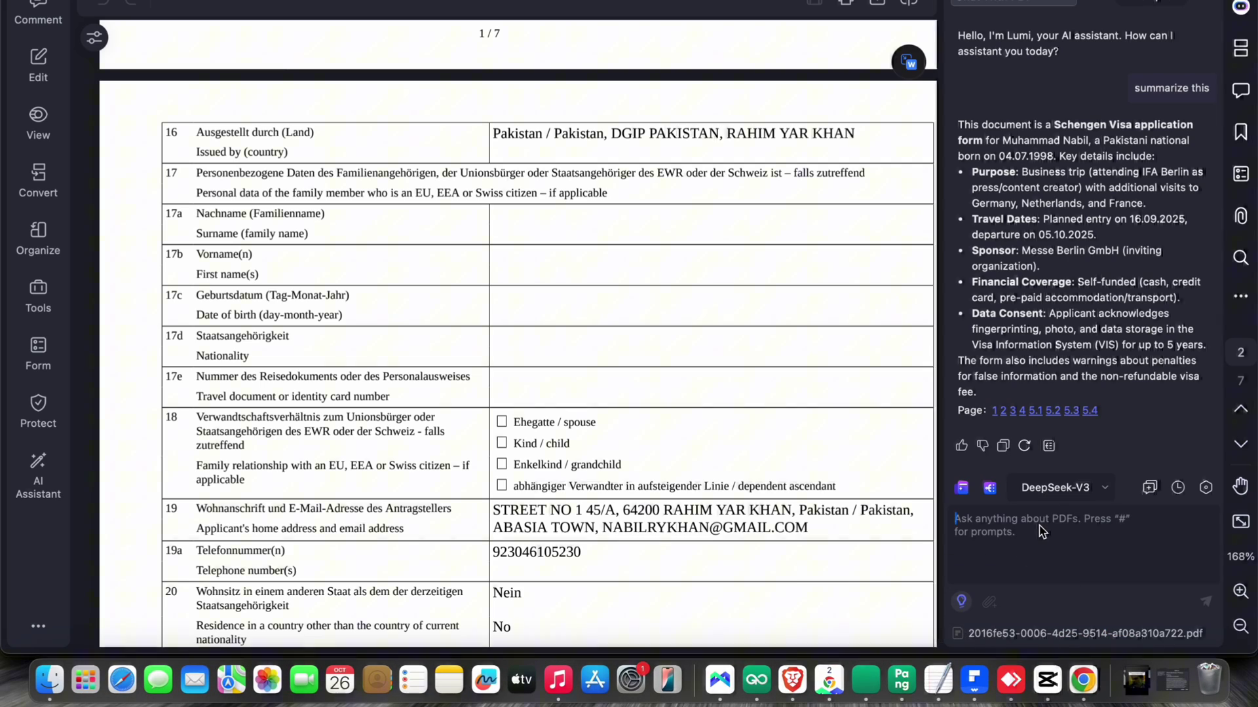
{"action": "type", "text": "can you pl"}
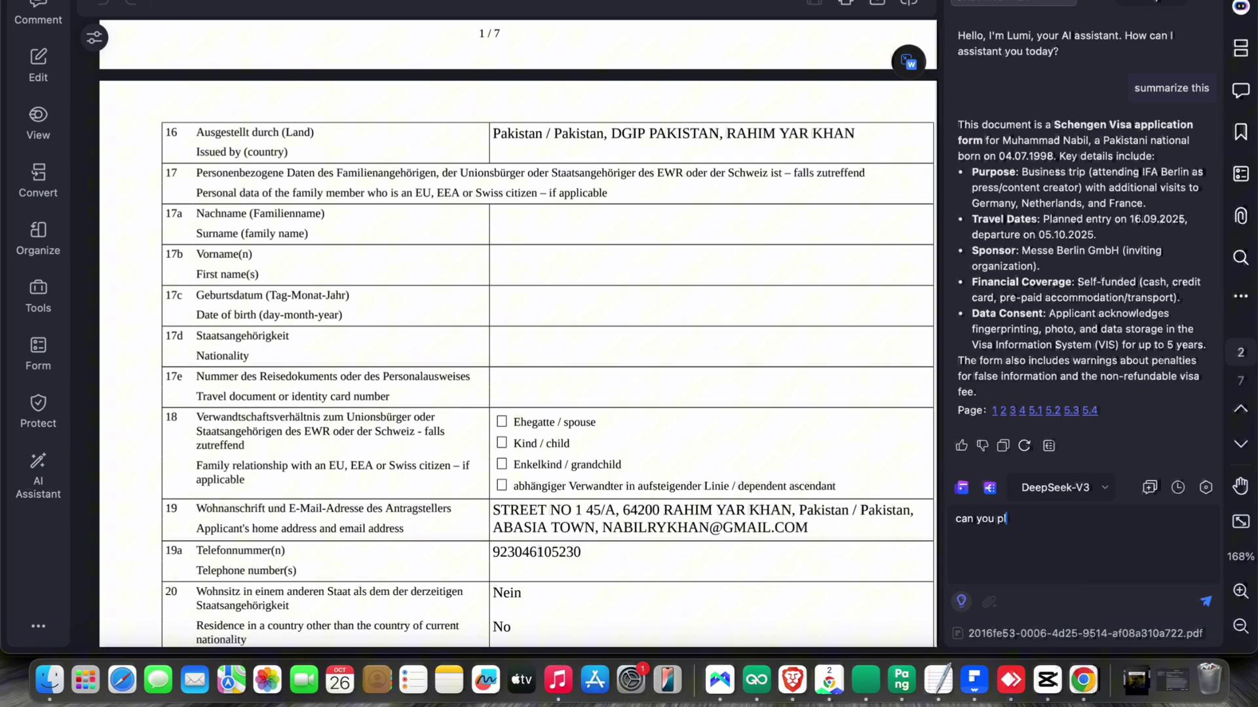
{"action": "type", "text": "eas"}
{"action": "type", "text": " travel plan"}
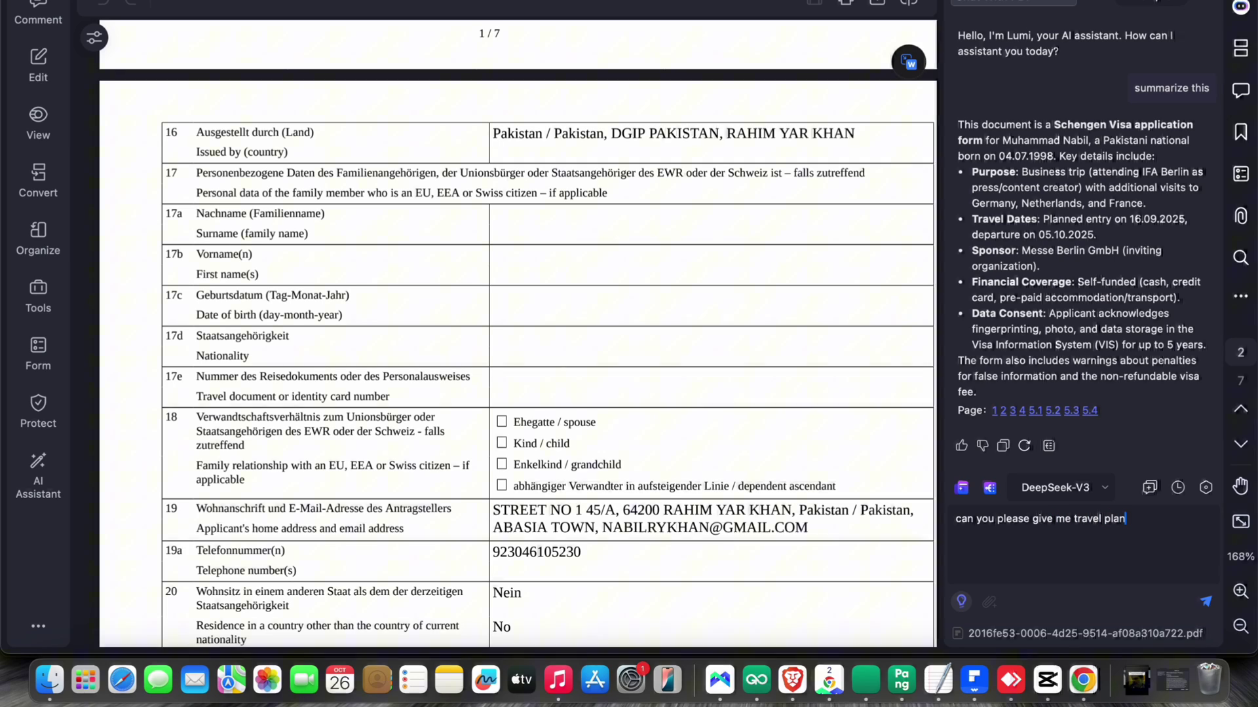
{"action": "type", "text": "?"}
{"action": "key", "text": "Return"}
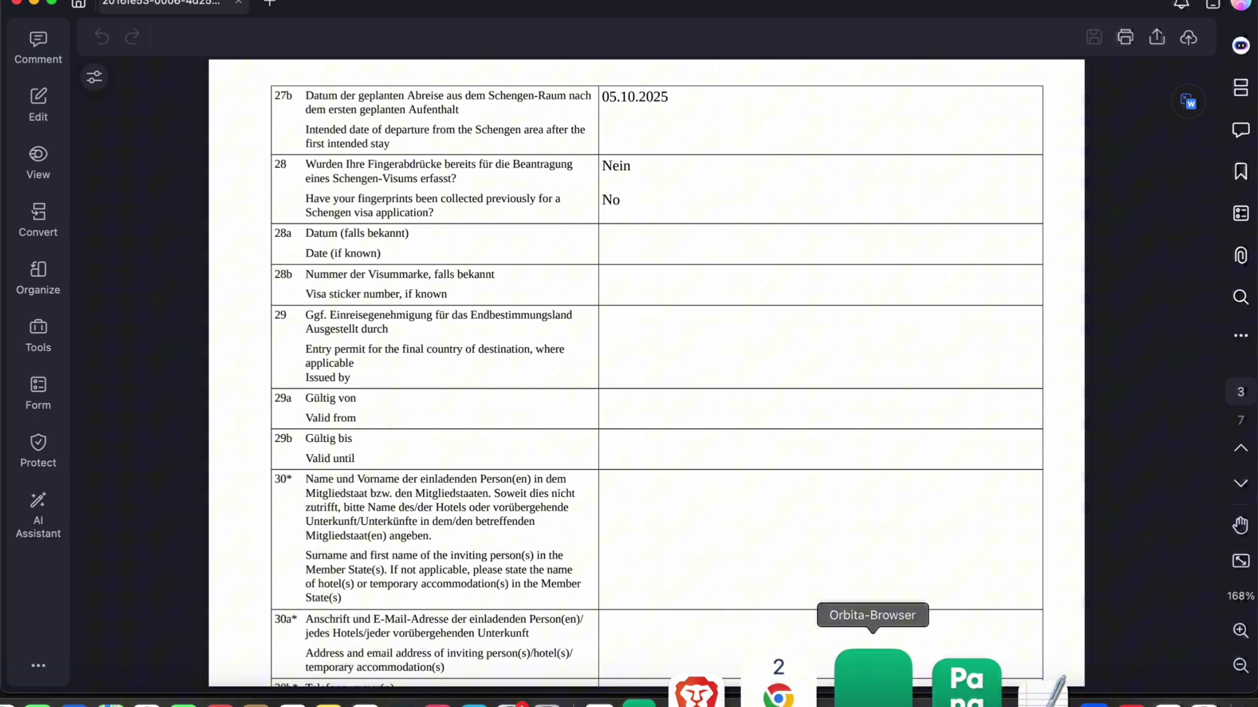
Run PDF Translator with English as target language and save the result as translate.pdf
{"action": "left_click", "coordinate": [41, 503]}
{"action": "mouse_move", "coordinate": [147, 511]}
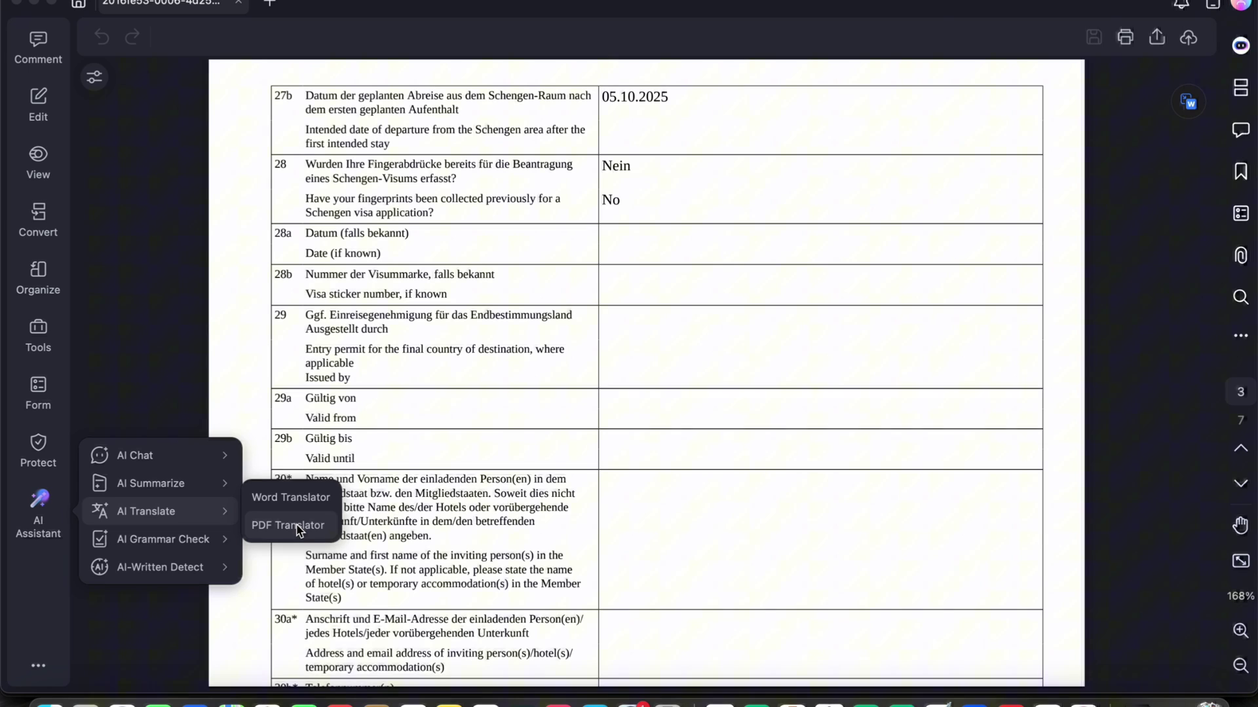
{"action": "left_click", "coordinate": [289, 525]}
{"action": "left_click", "coordinate": [1069, 94]}
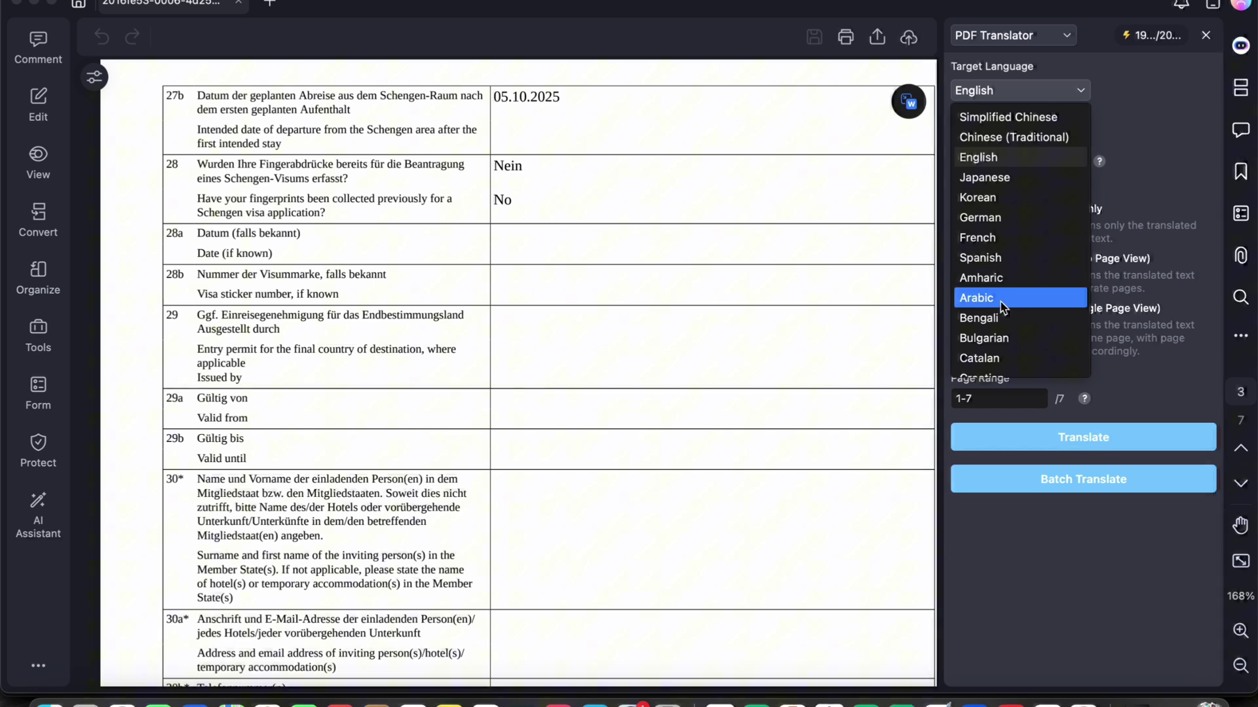
{"action": "left_click", "coordinate": [1025, 164]}
{"action": "left_click", "coordinate": [1071, 436]}
{"action": "type", "text": "translate.pdf"}
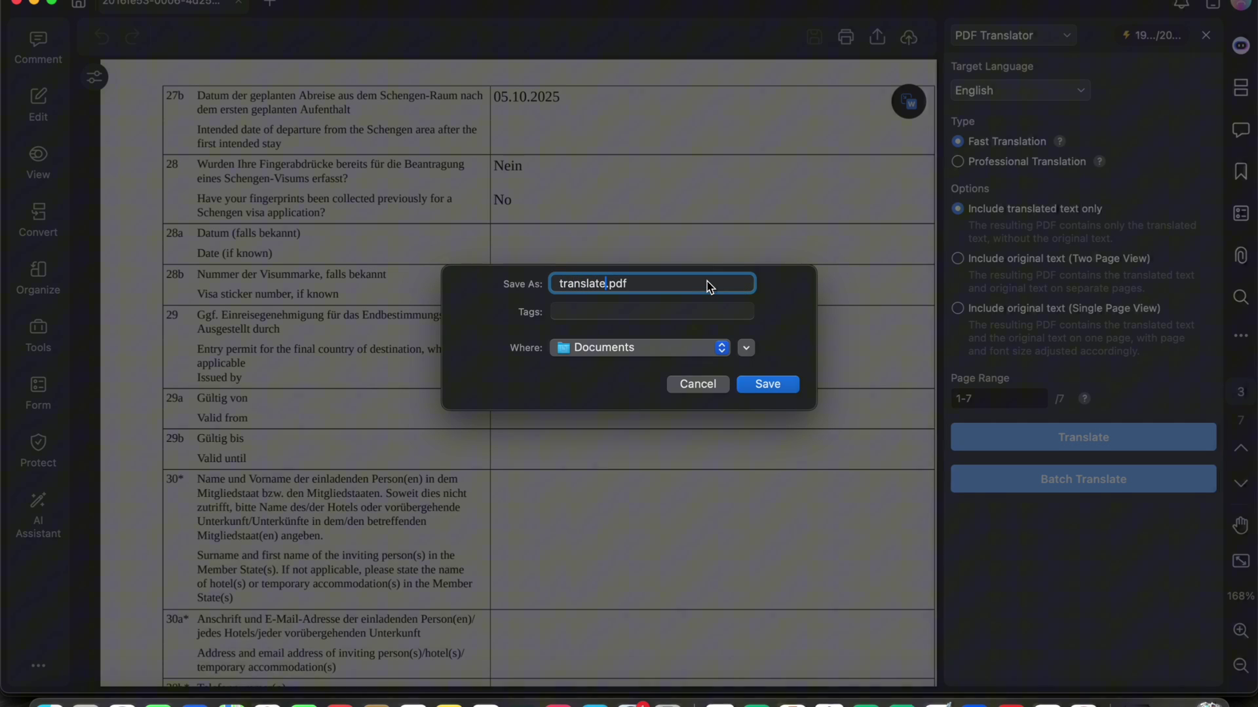
{"action": "key", "text": "Return"}
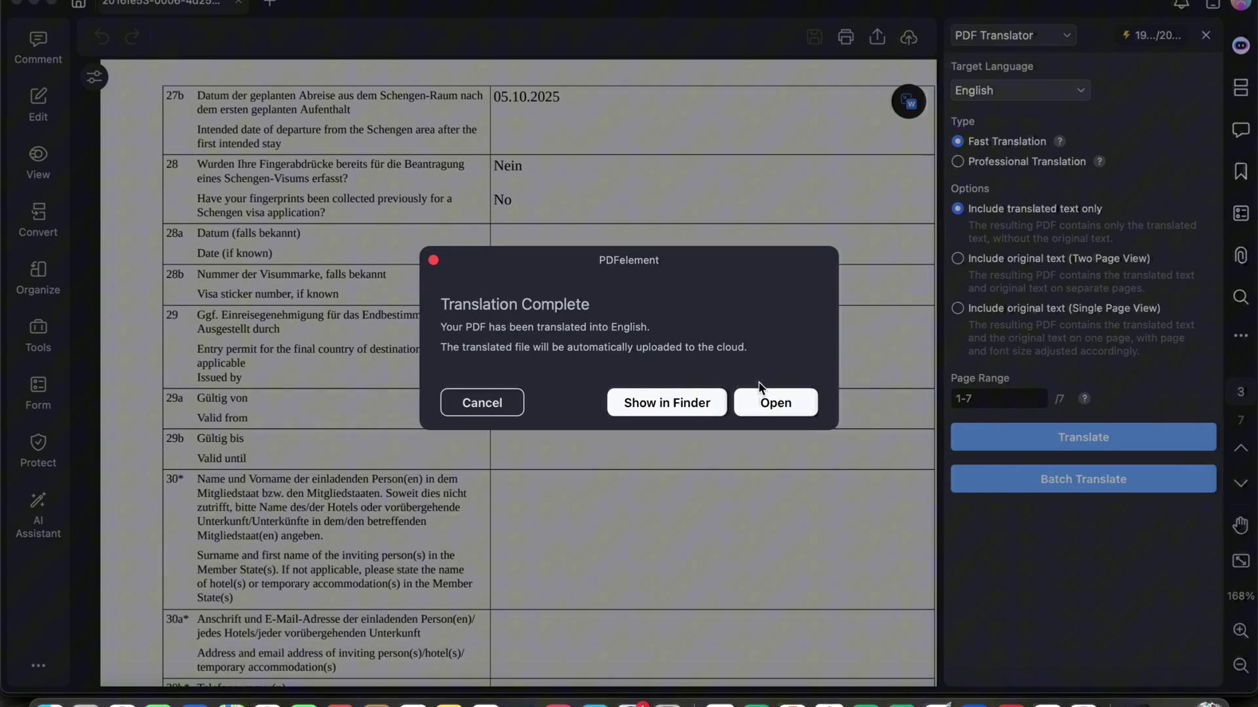
Open the translated visa form from the Translation Complete dialog for review
{"action": "left_click", "coordinate": [765, 401]}
{"action": "scroll", "coordinate": [688, 408], "scroll_direction": "down", "scroll_amount": 2}
{"action": "scroll", "coordinate": [648, 415], "scroll_direction": "down", "scroll_amount": 10}
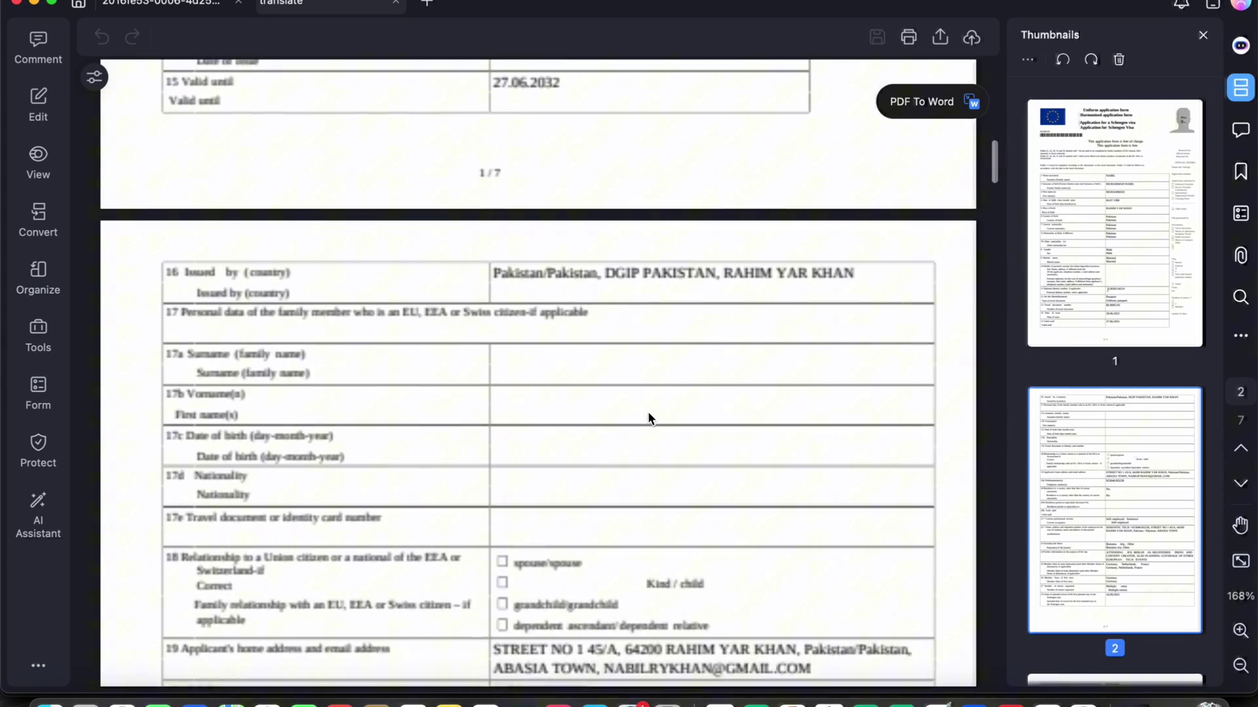
{"action": "scroll", "coordinate": [648, 415], "scroll_direction": "down", "scroll_amount": 2}
{"action": "scroll", "coordinate": [648, 417], "scroll_direction": "down", "scroll_amount": 3}
{"action": "scroll", "coordinate": [647, 414], "scroll_direction": "down", "scroll_amount": 3}
{"action": "scroll", "coordinate": [648, 412], "scroll_direction": "down", "scroll_amount": 1}
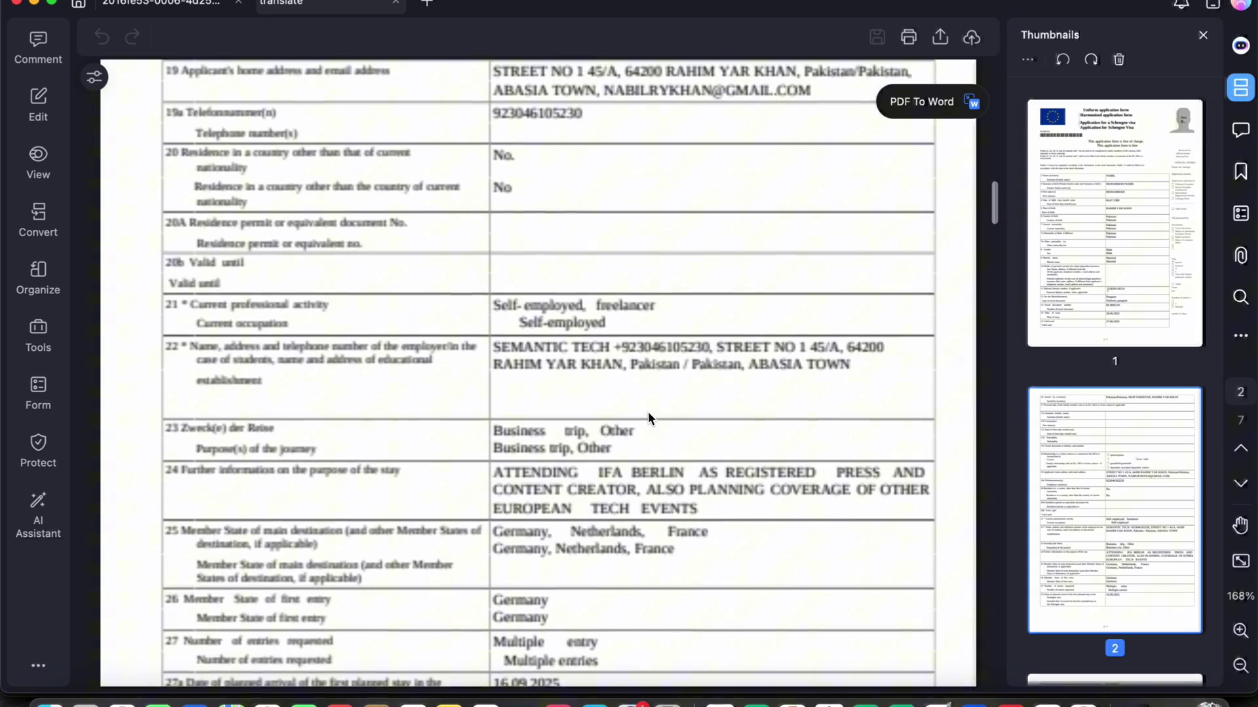
{"action": "scroll", "coordinate": [648, 412], "scroll_direction": "up", "scroll_amount": 1}
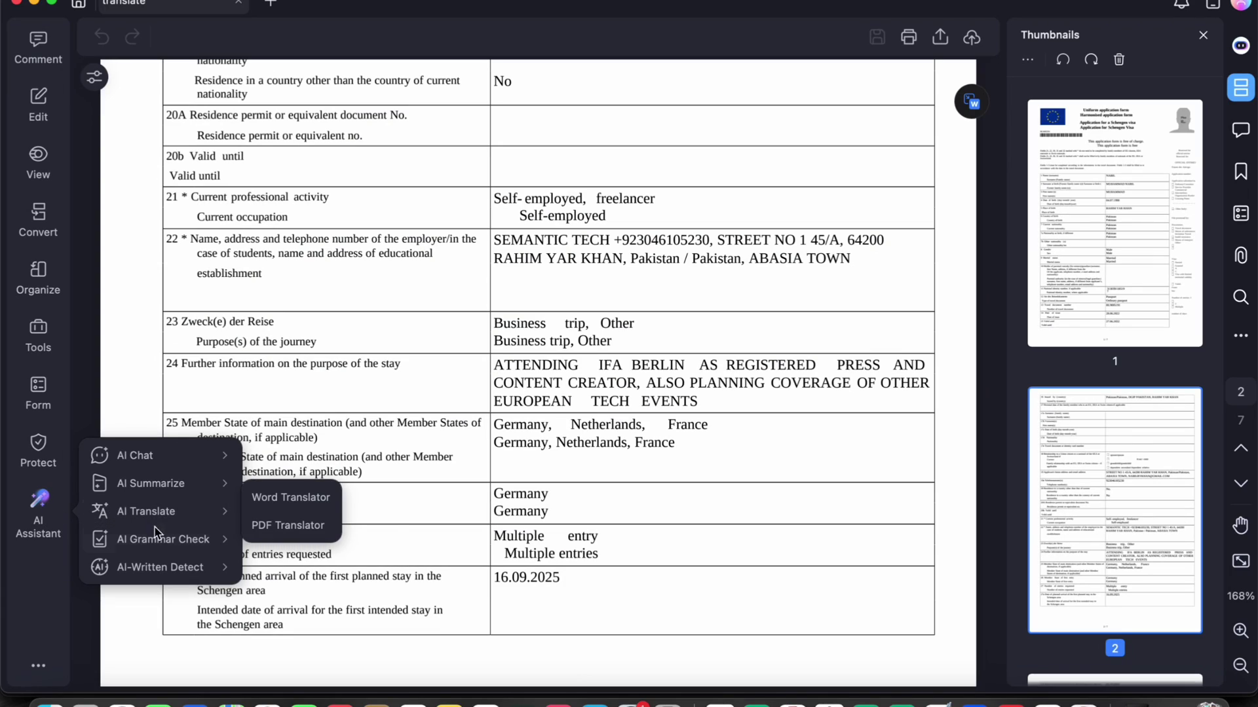
{"action": "mouse_move", "coordinate": [162, 540]}
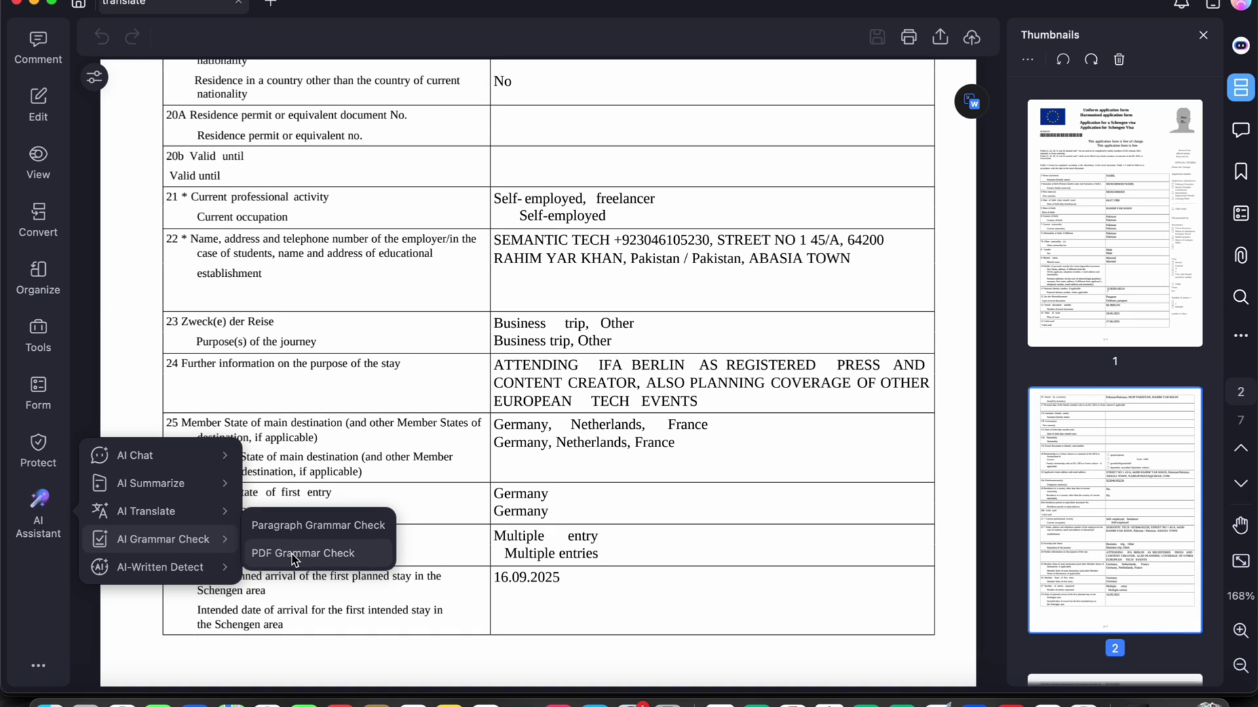
Configure Smart Redact for United States with GDPR and Sensitive data categories and rescan the form
{"action": "left_click", "coordinate": [326, 528]}
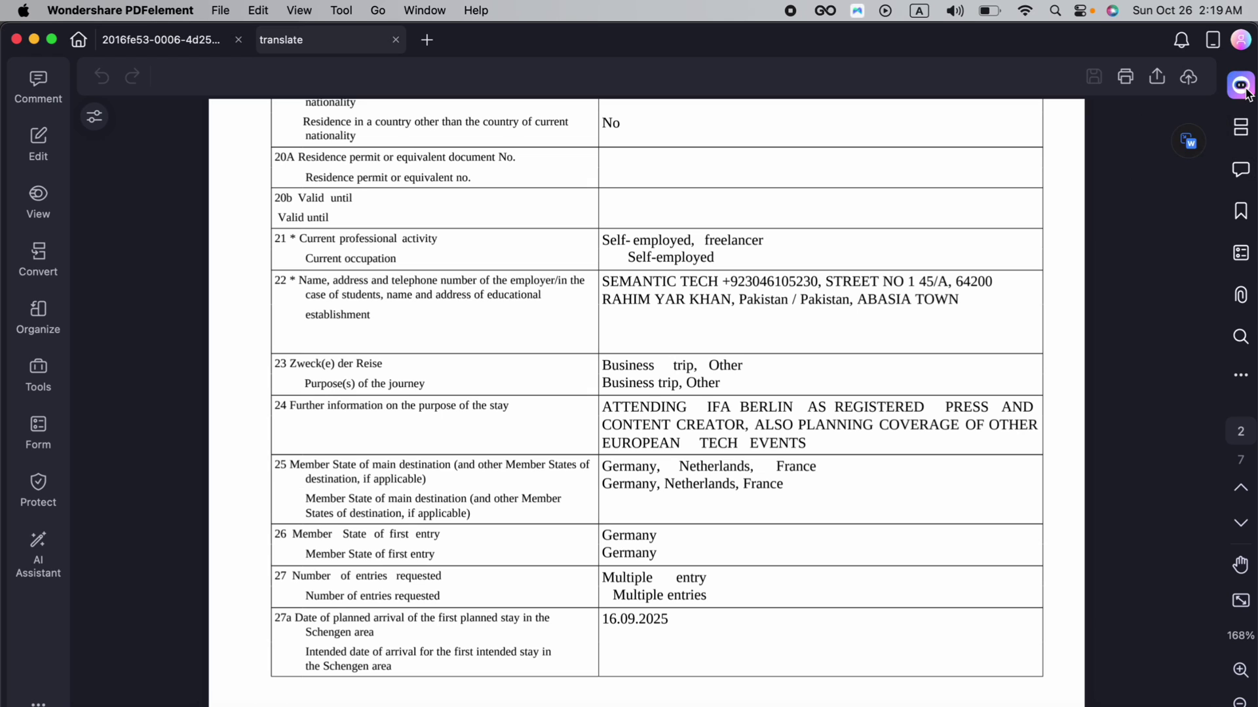
{"action": "left_click", "coordinate": [1163, 179]}
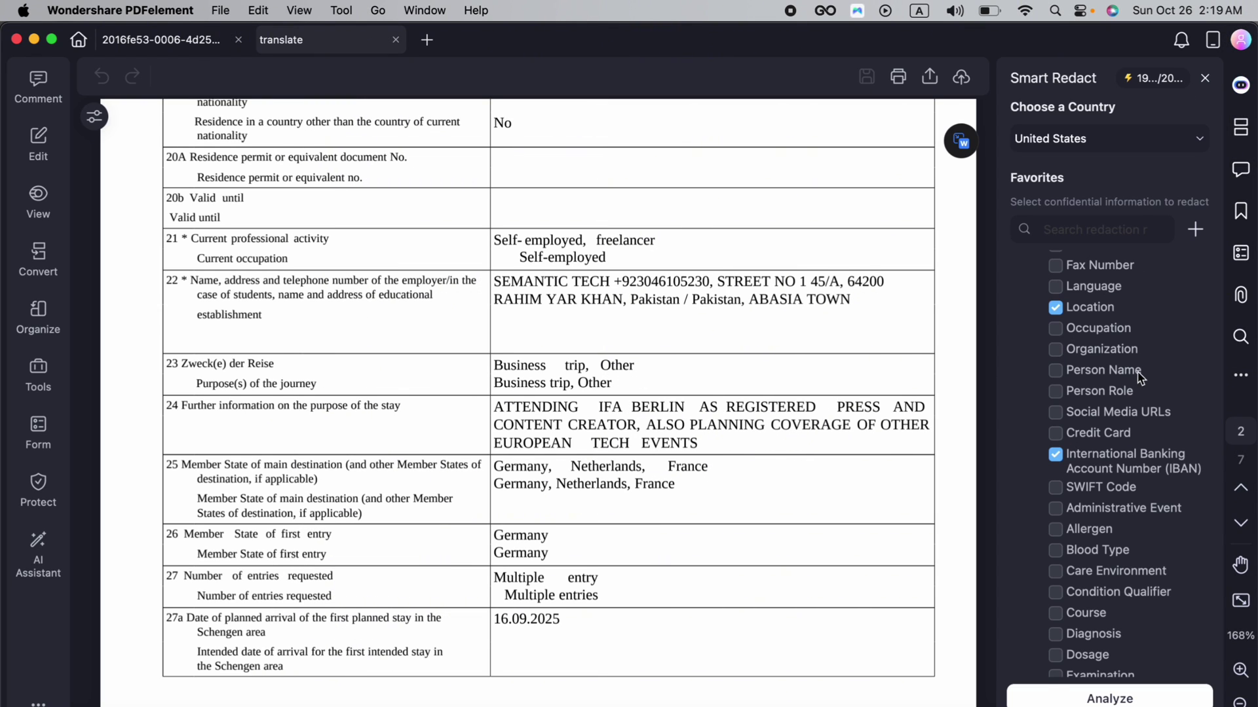
{"action": "left_click", "coordinate": [1109, 139]}
{"action": "left_click", "coordinate": [1062, 188]}
{"action": "left_click", "coordinate": [1108, 139]}
{"action": "left_click", "coordinate": [1094, 169]}
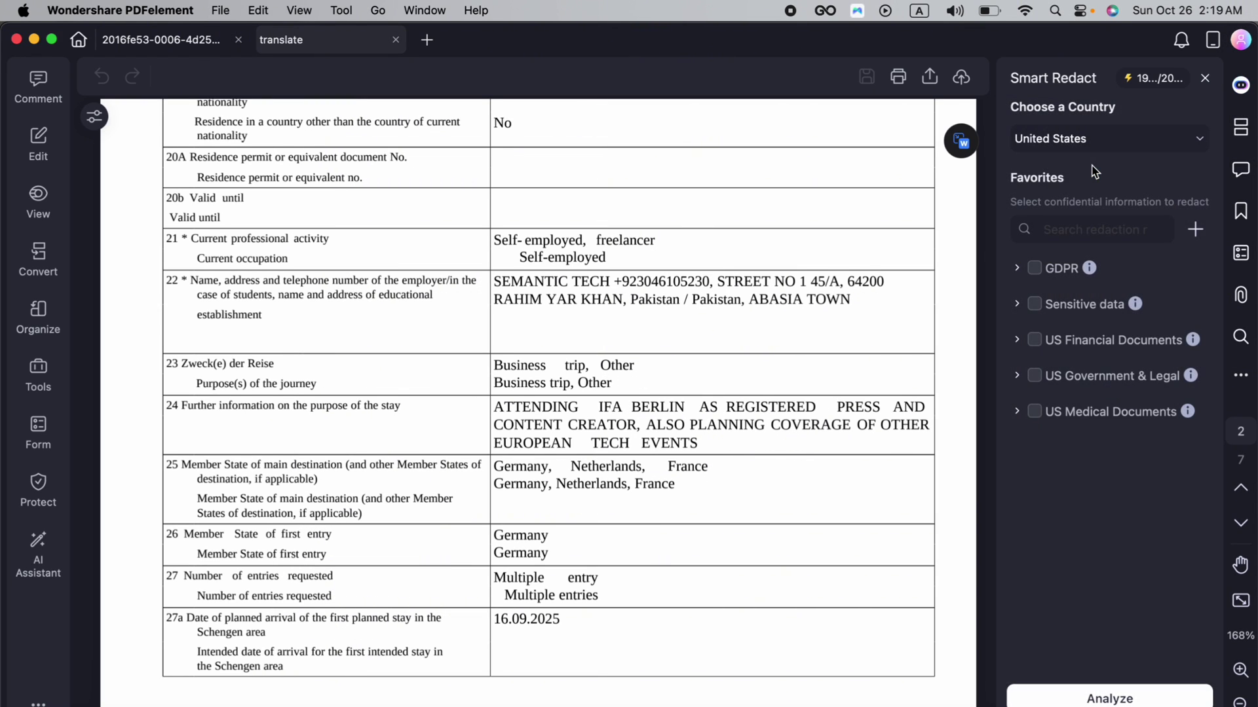
{"action": "left_click", "coordinate": [1018, 269]}
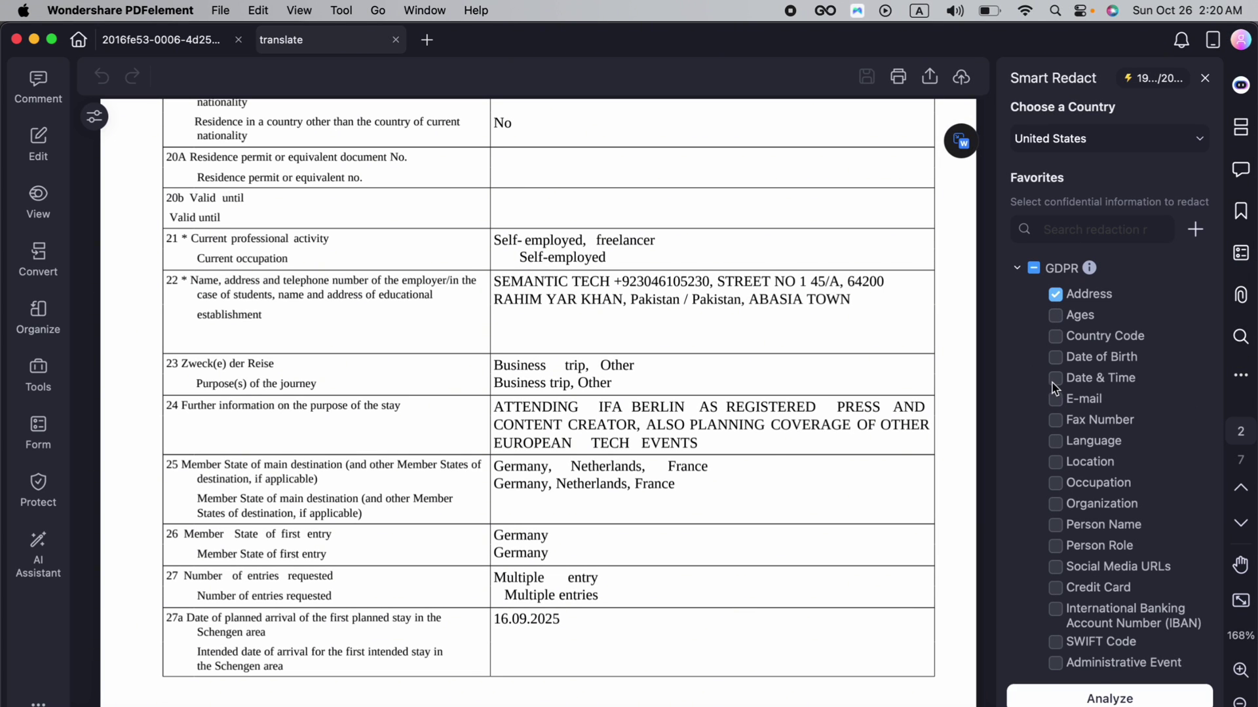
{"action": "scroll", "coordinate": [1091, 524], "scroll_direction": "down", "scroll_amount": 3}
{"action": "scroll", "coordinate": [1081, 472], "scroll_direction": "down", "scroll_amount": 3}
{"action": "scroll", "coordinate": [1071, 413], "scroll_direction": "down", "scroll_amount": 3}
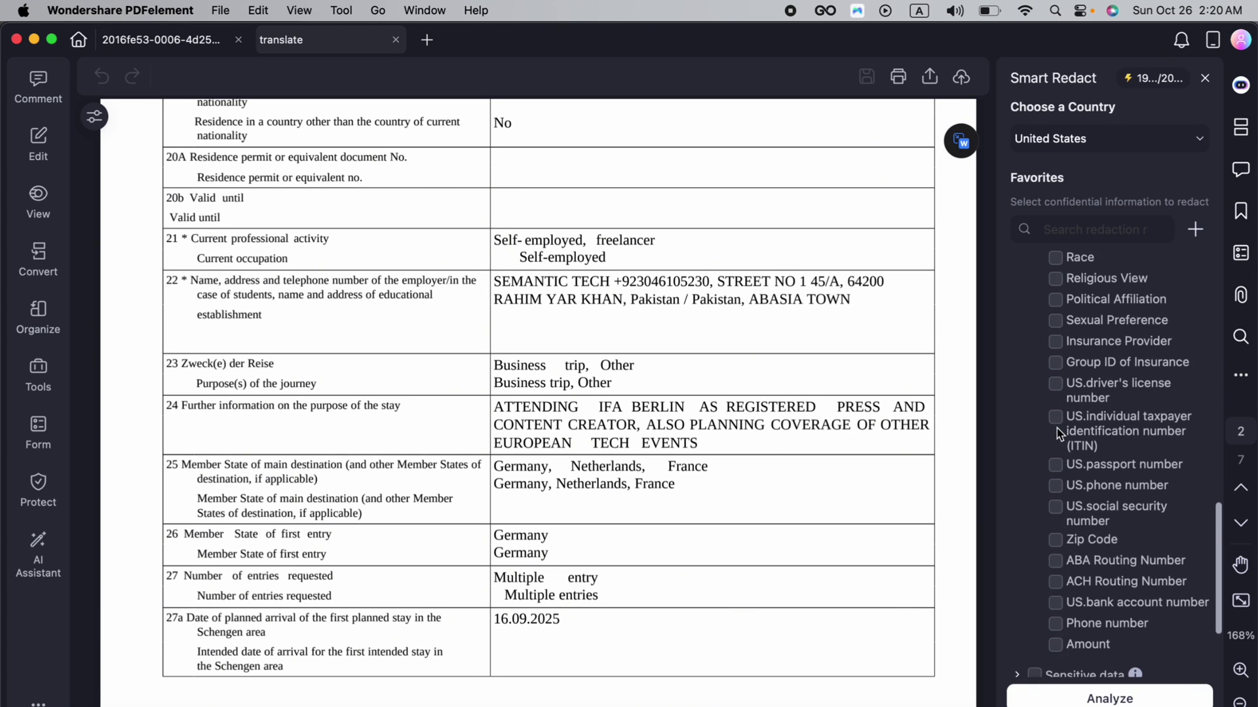
{"action": "scroll", "coordinate": [1064, 376], "scroll_direction": "down", "scroll_amount": 3}
{"action": "scroll", "coordinate": [1126, 676], "scroll_direction": "down", "scroll_amount": 1}
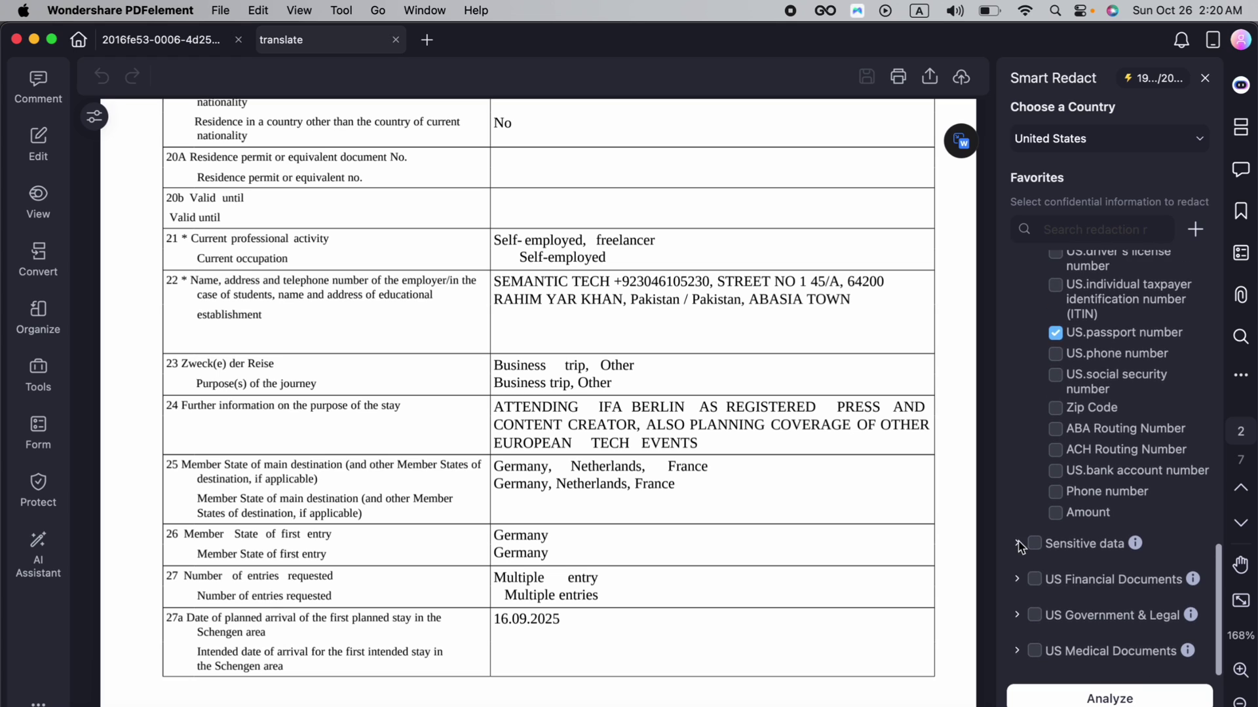
{"action": "left_click", "coordinate": [1017, 540]}
{"action": "scroll", "coordinate": [1062, 536], "scroll_direction": "down", "scroll_amount": 3}
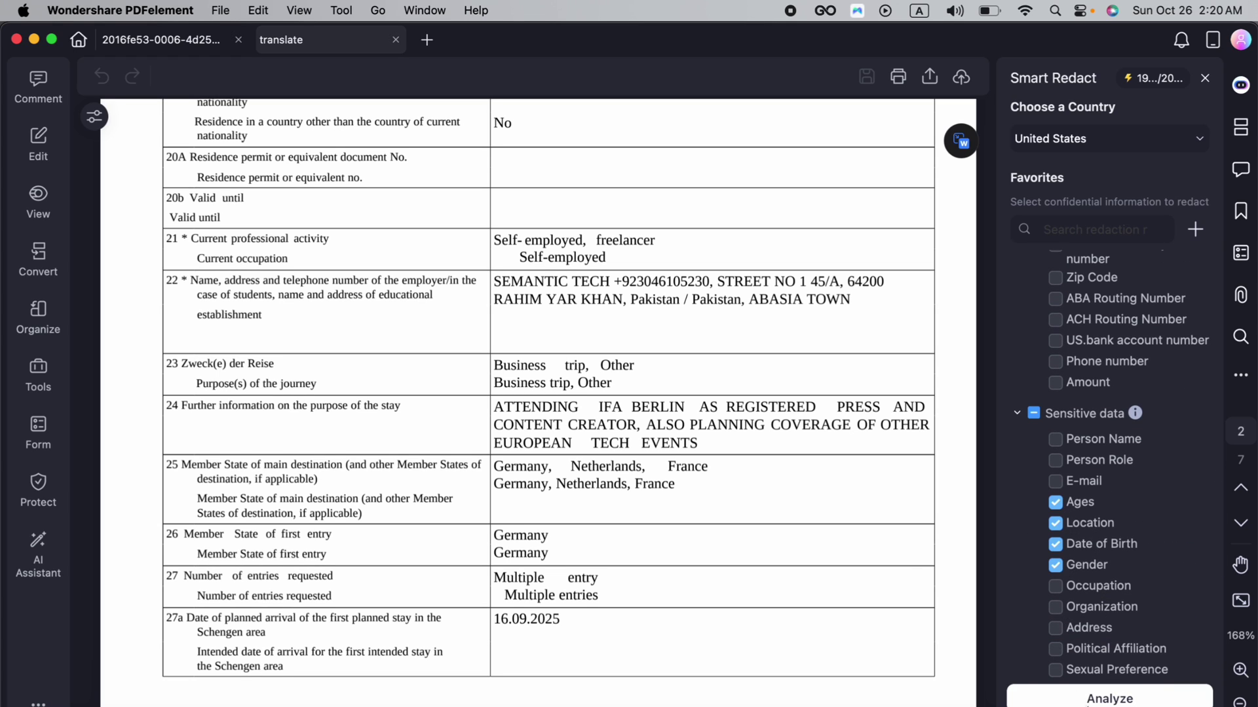
{"action": "left_click", "coordinate": [1109, 698]}
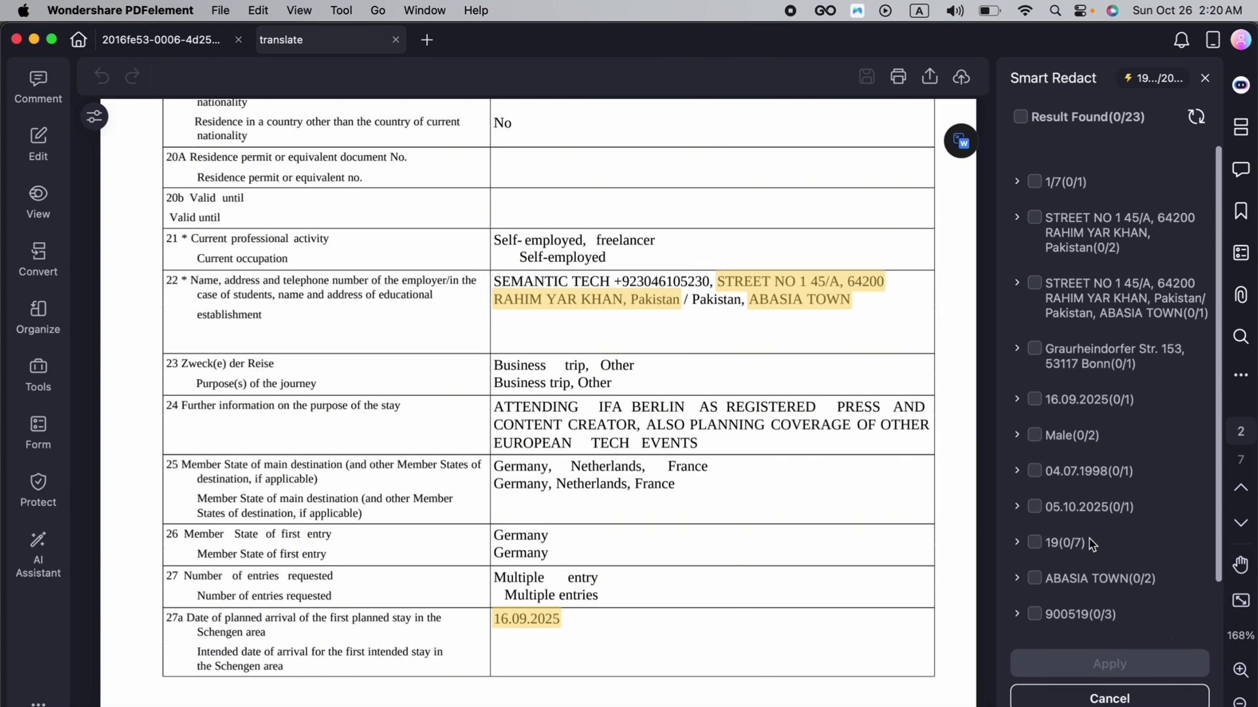
Select all 23 sensitive results and apply the redactions to black them out
{"action": "left_click", "coordinate": [1021, 119]}
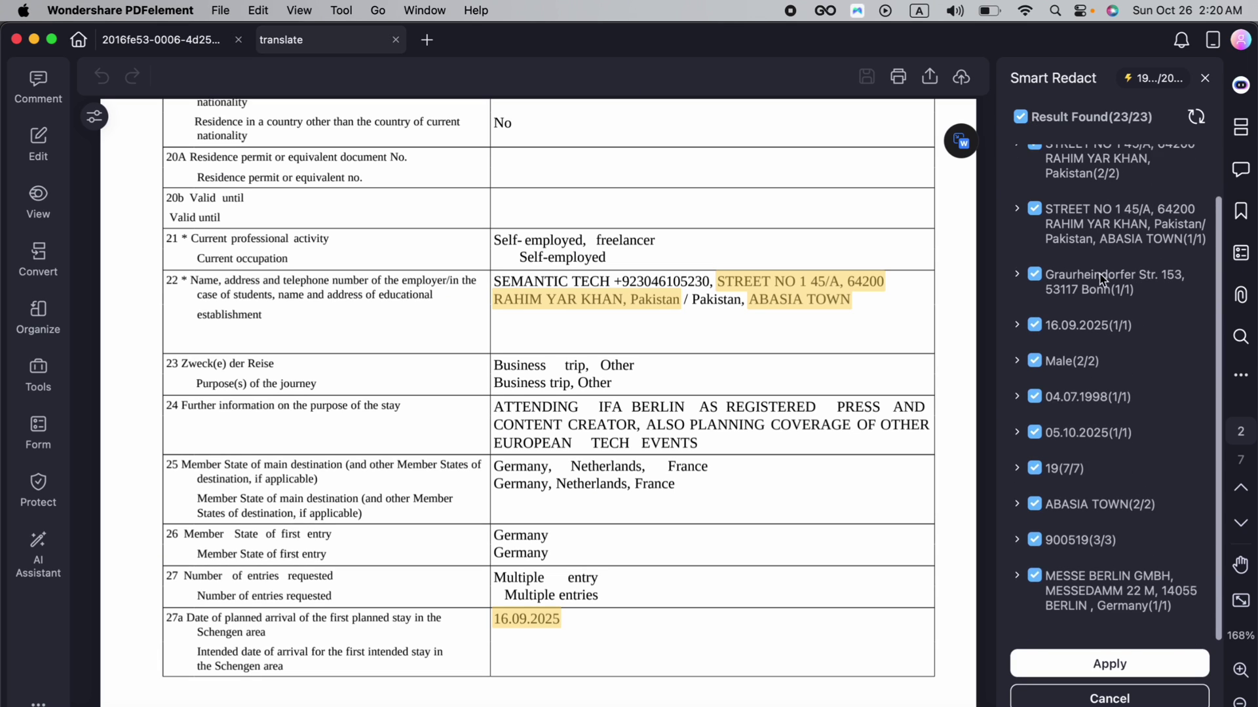
{"action": "scroll", "coordinate": [714, 469], "scroll_direction": "up", "scroll_amount": 6}
{"action": "scroll", "coordinate": [714, 468], "scroll_direction": "down", "scroll_amount": 5}
{"action": "scroll", "coordinate": [713, 469], "scroll_direction": "down", "scroll_amount": 5}
{"action": "scroll", "coordinate": [713, 469], "scroll_direction": "down", "scroll_amount": 2}
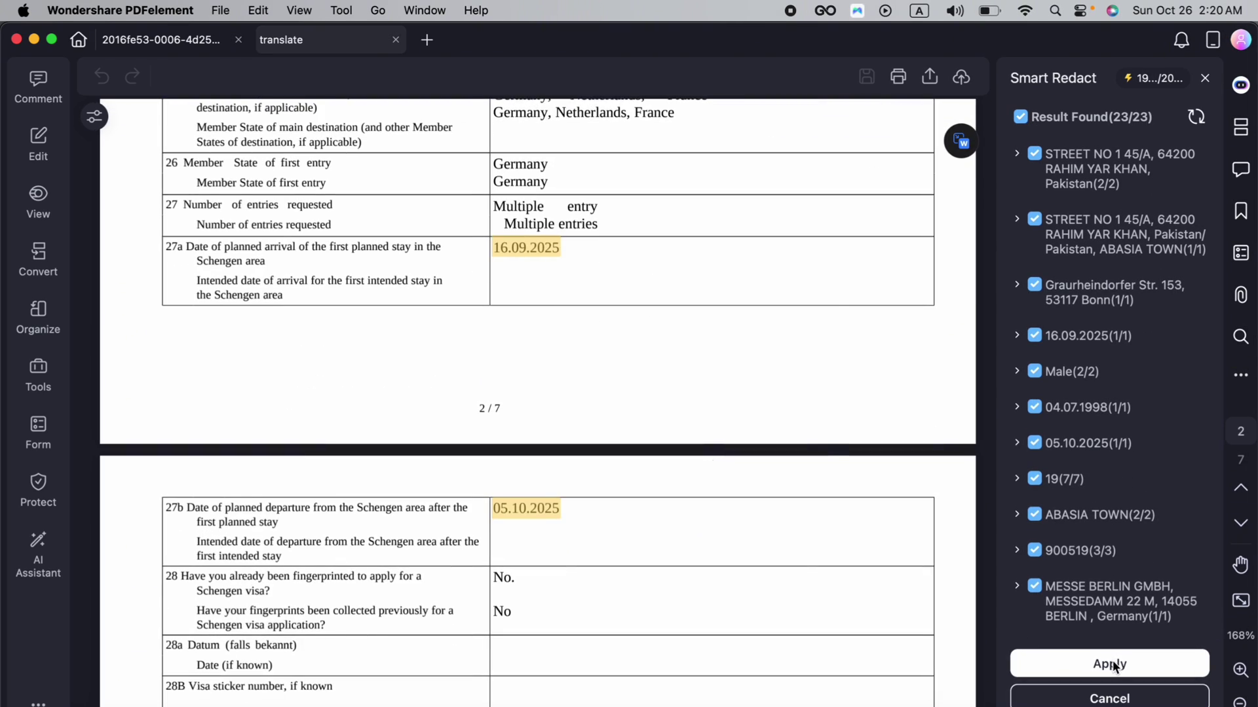
{"action": "left_click", "coordinate": [1109, 664]}
{"action": "left_click", "coordinate": [787, 441]}
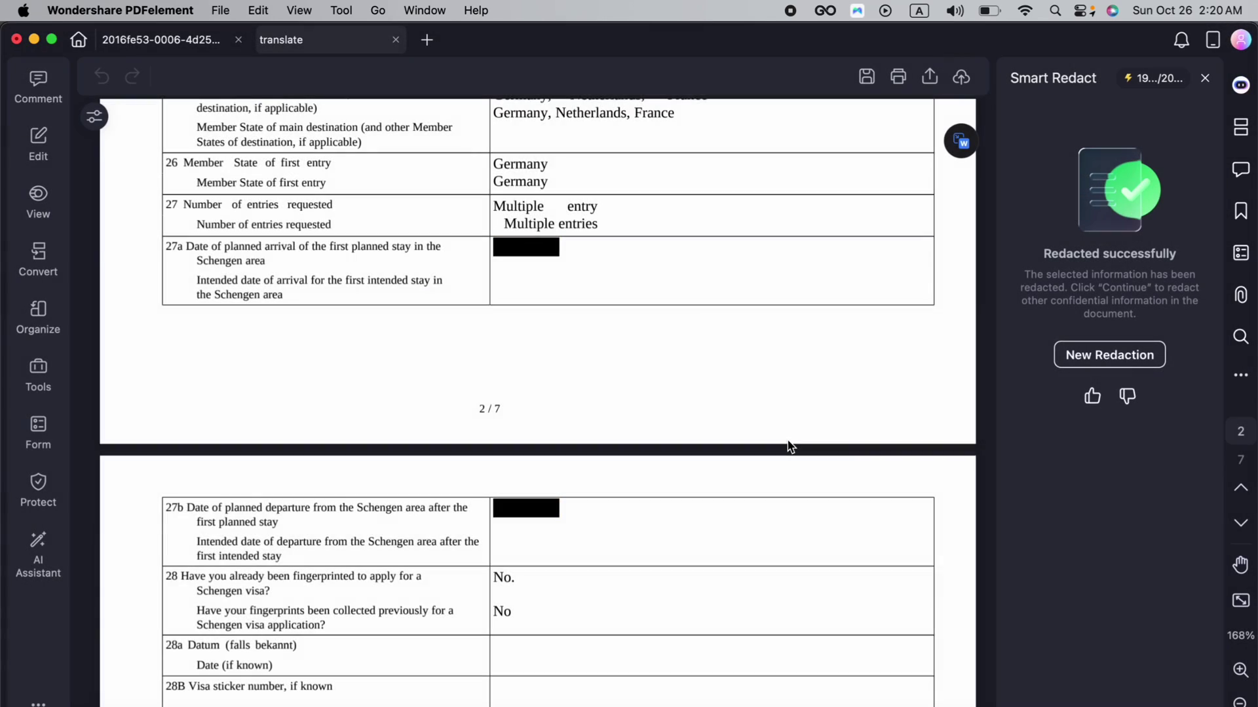
{"action": "scroll", "coordinate": [787, 441], "scroll_direction": "up", "scroll_amount": 5}
{"action": "scroll", "coordinate": [786, 440], "scroll_direction": "up", "scroll_amount": 5}
{"action": "scroll", "coordinate": [519, 367], "scroll_direction": "up", "scroll_amount": 2}
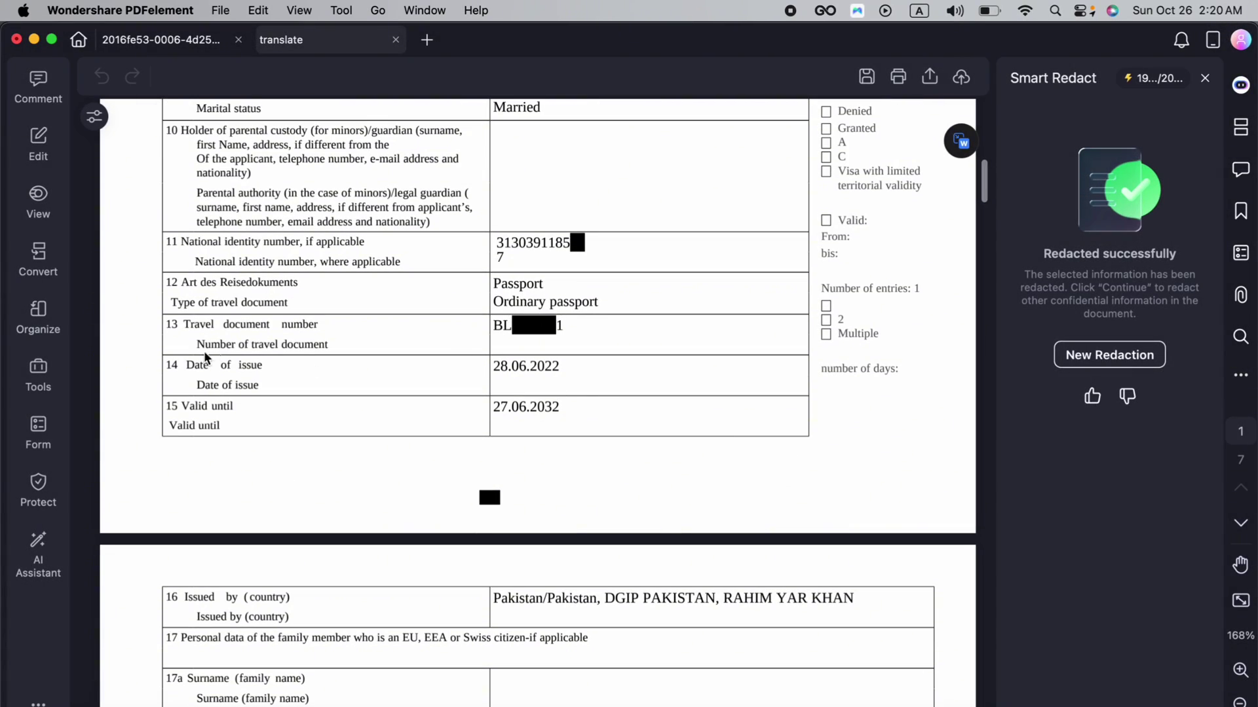
{"action": "scroll", "coordinate": [701, 335], "scroll_direction": "up", "scroll_amount": 2}
{"action": "scroll", "coordinate": [700, 337], "scroll_direction": "up", "scroll_amount": 3}
{"action": "scroll", "coordinate": [701, 337], "scroll_direction": "up", "scroll_amount": 5}
{"action": "scroll", "coordinate": [700, 338], "scroll_direction": "up", "scroll_amount": 1}
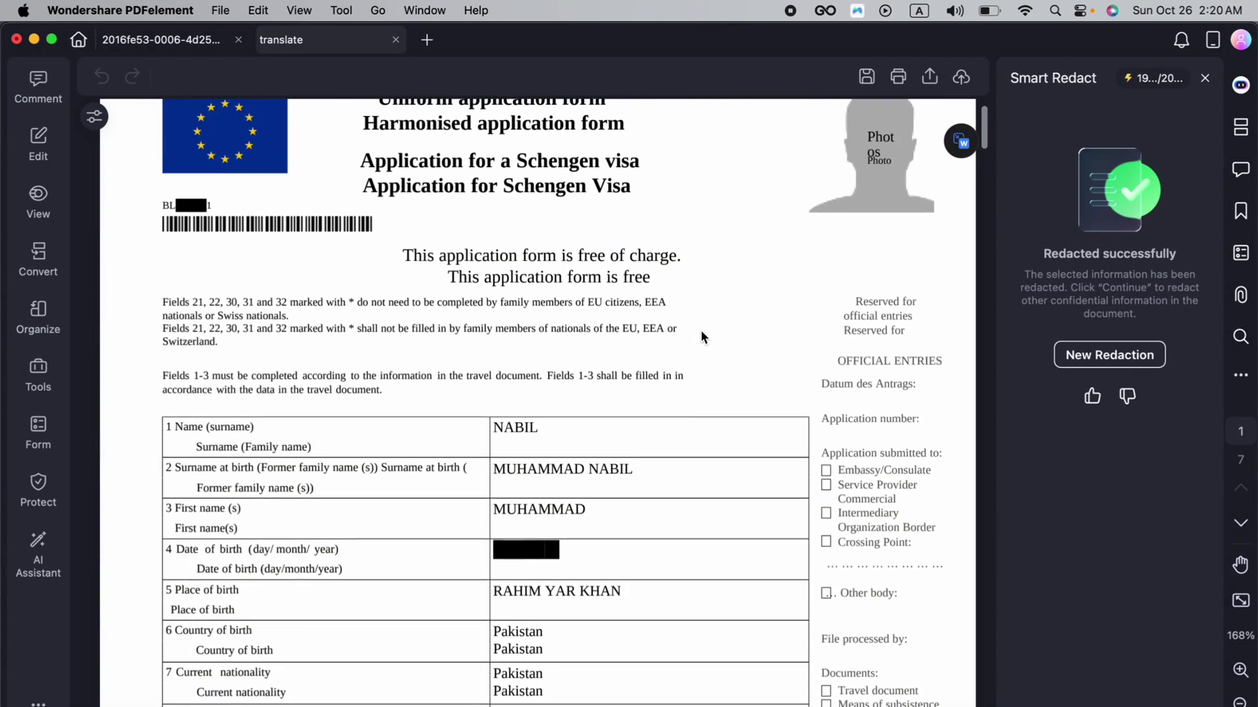
{"action": "scroll", "coordinate": [701, 338], "scroll_direction": "up", "scroll_amount": 2}
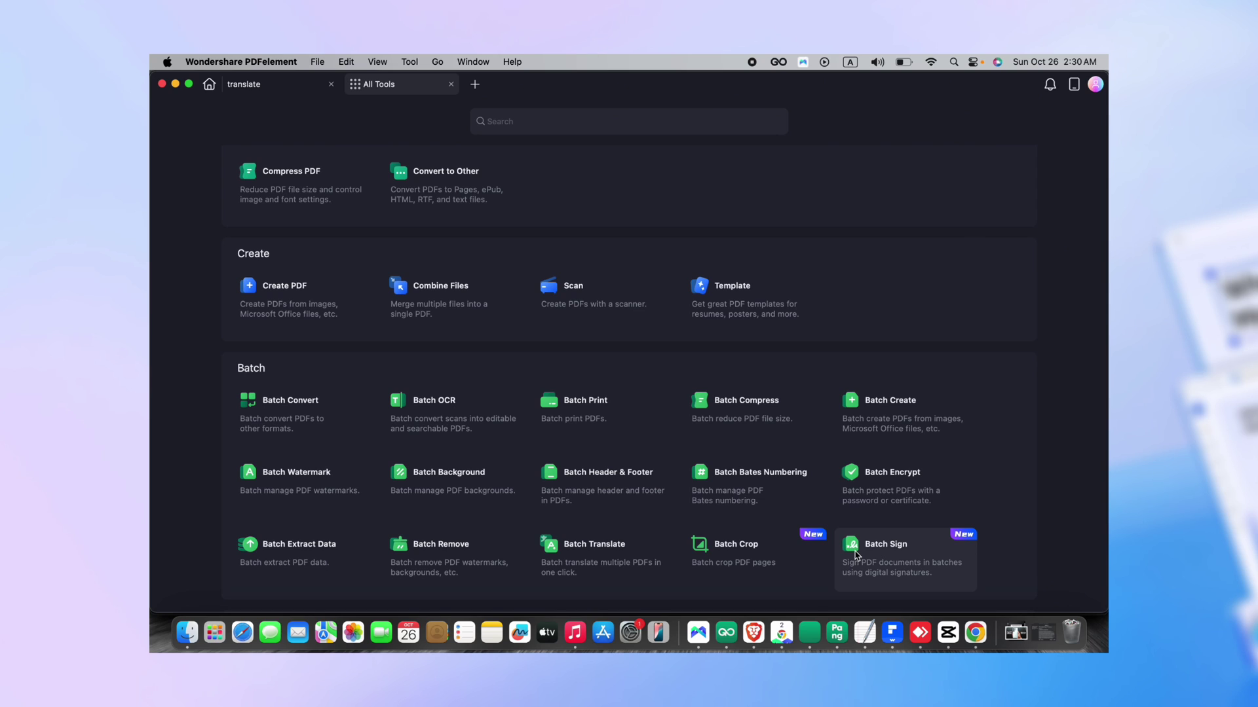
Add a PDF file to the Batch Sign tool
{"action": "left_click", "coordinate": [855, 556]}
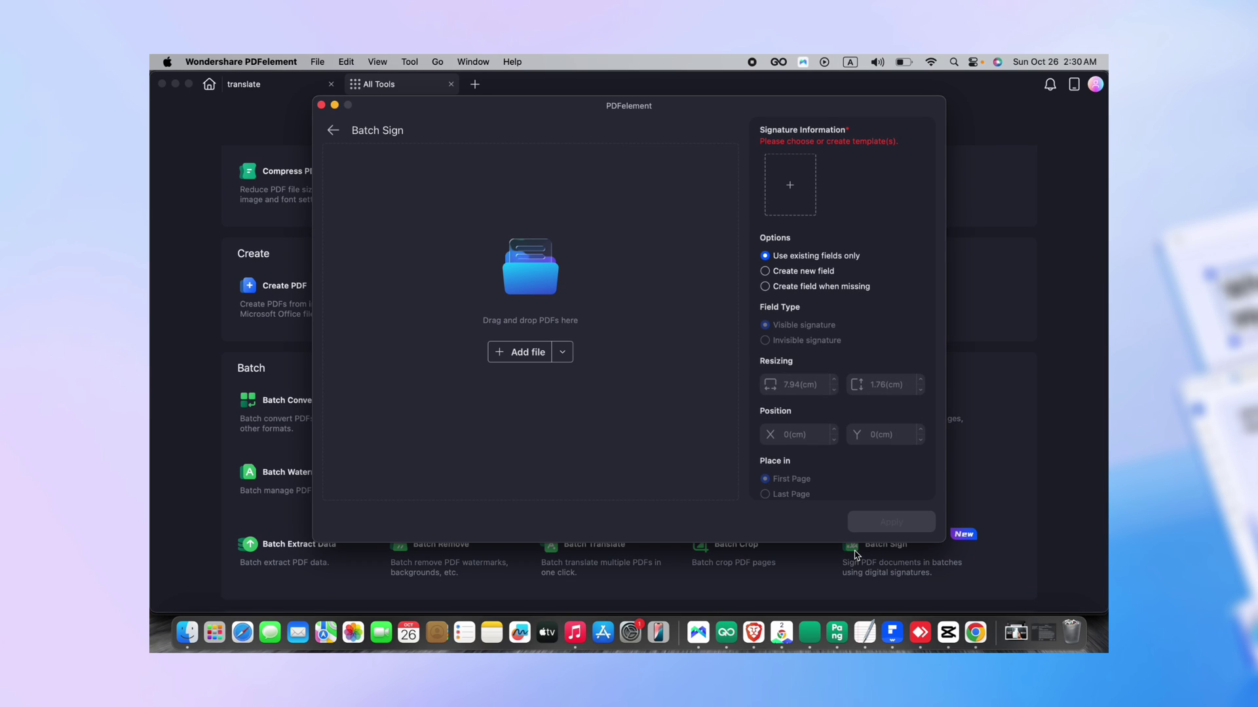
{"action": "left_click", "coordinate": [527, 356]}
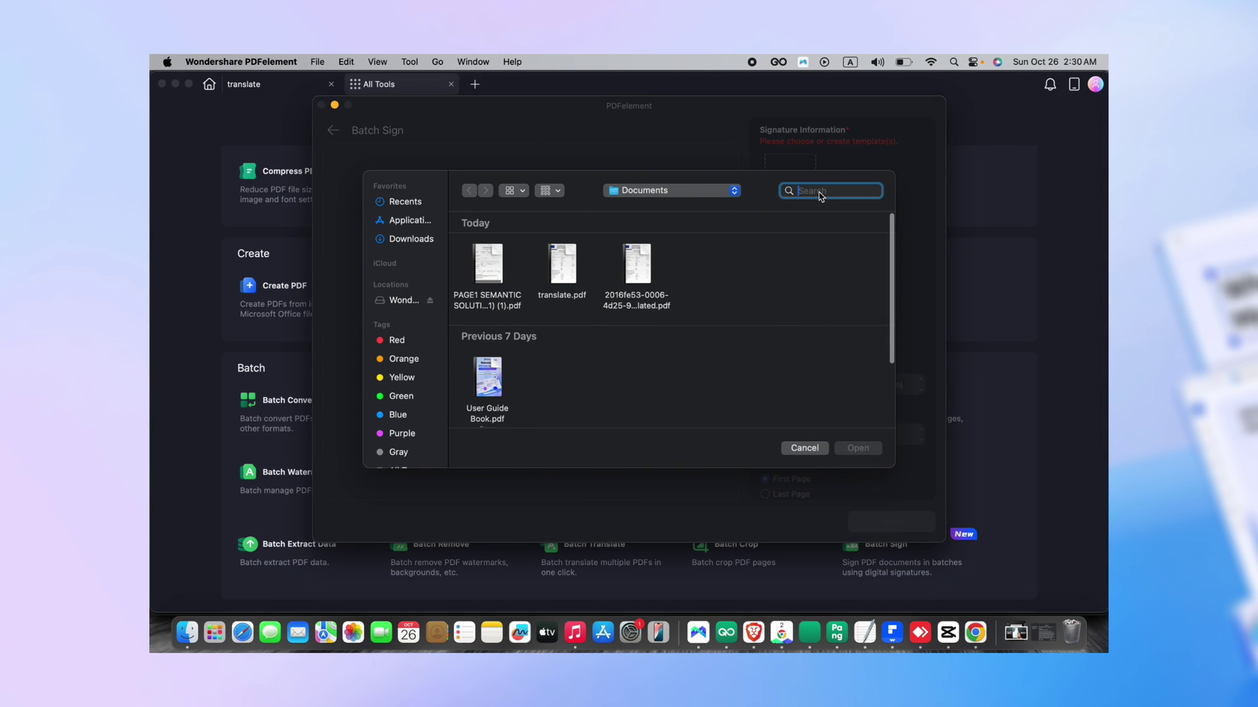
{"action": "double_click", "coordinate": [483, 257]}
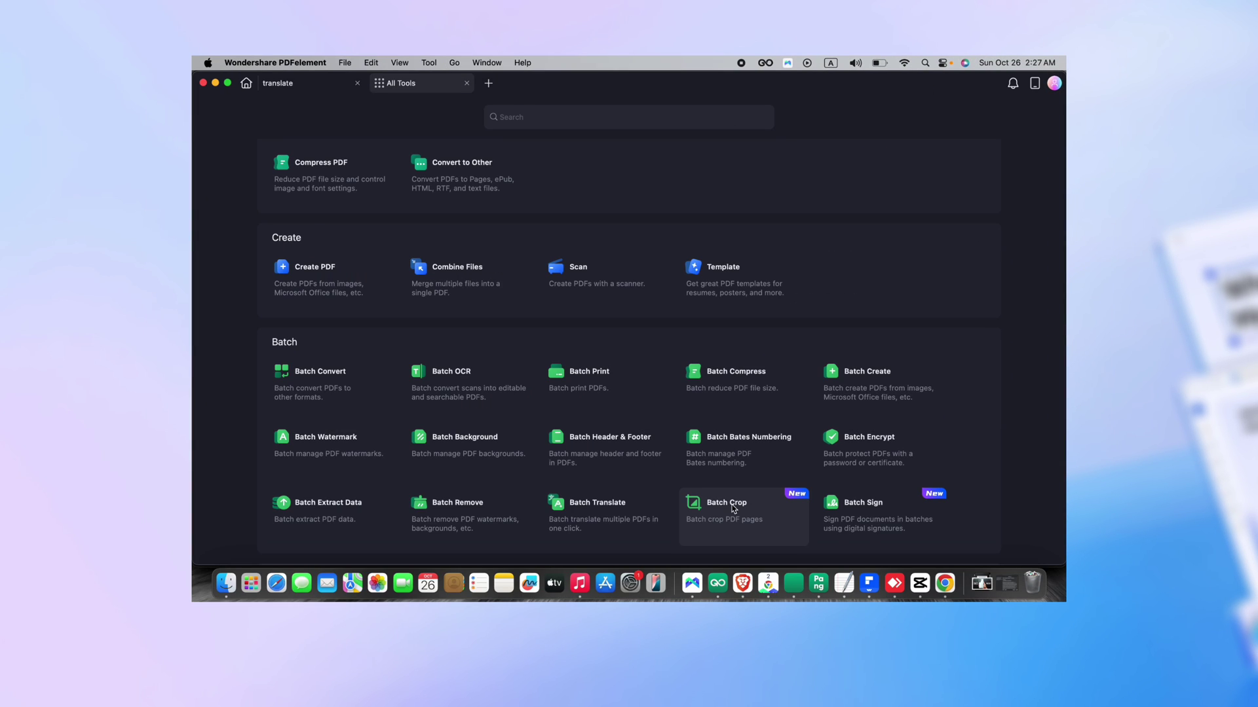
Batch-crop the PDF with a new crop template named test and save the cropped file
{"action": "left_click", "coordinate": [731, 509]}
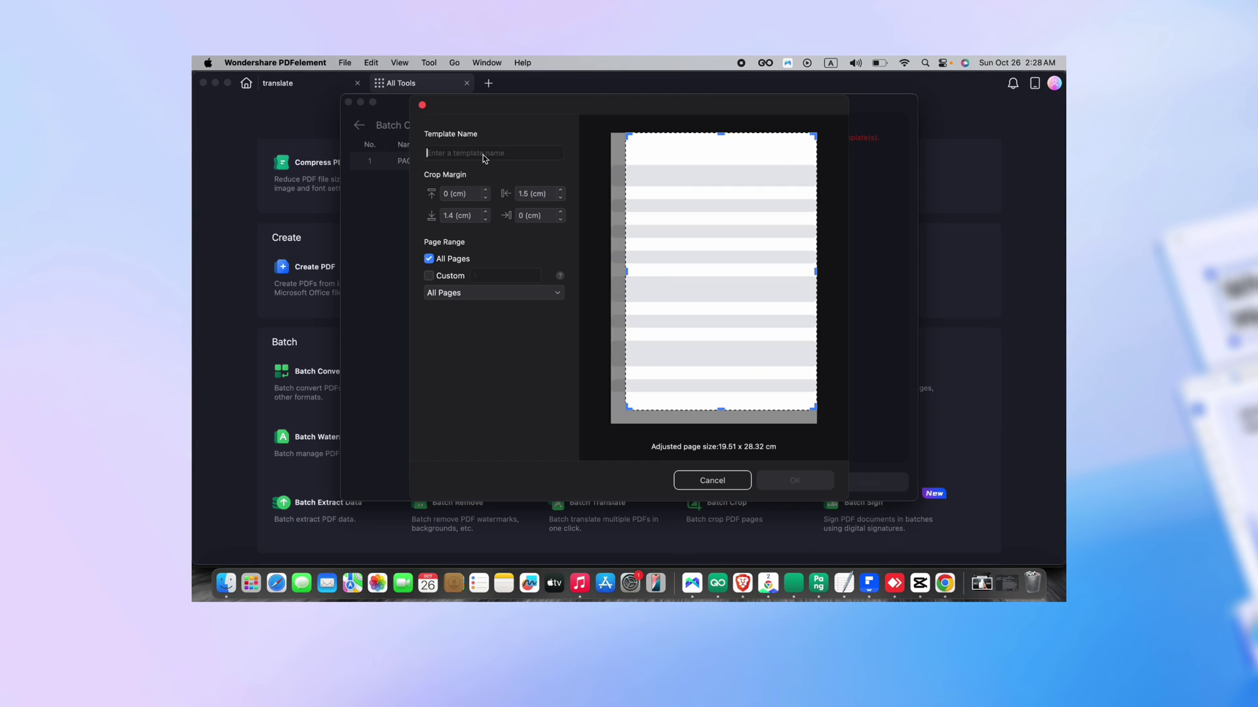
{"action": "type", "text": "test"}
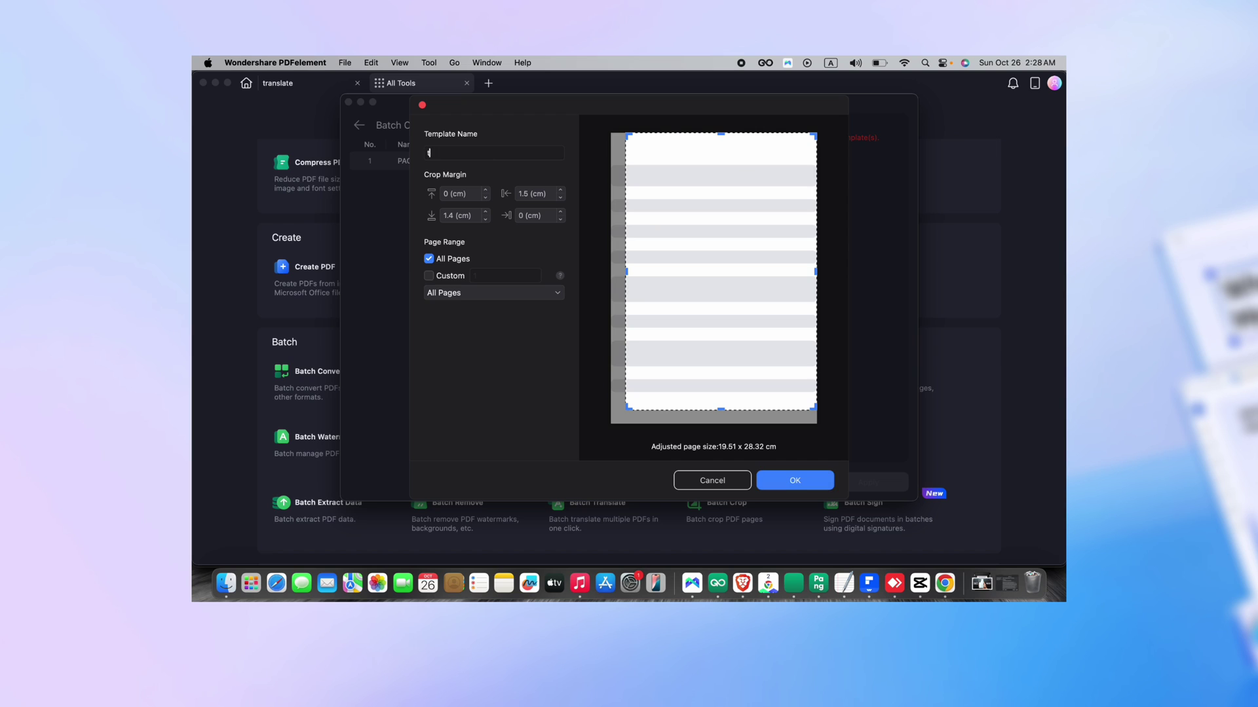
{"action": "left_click", "coordinate": [785, 483]}
{"action": "left_click", "coordinate": [897, 482]}
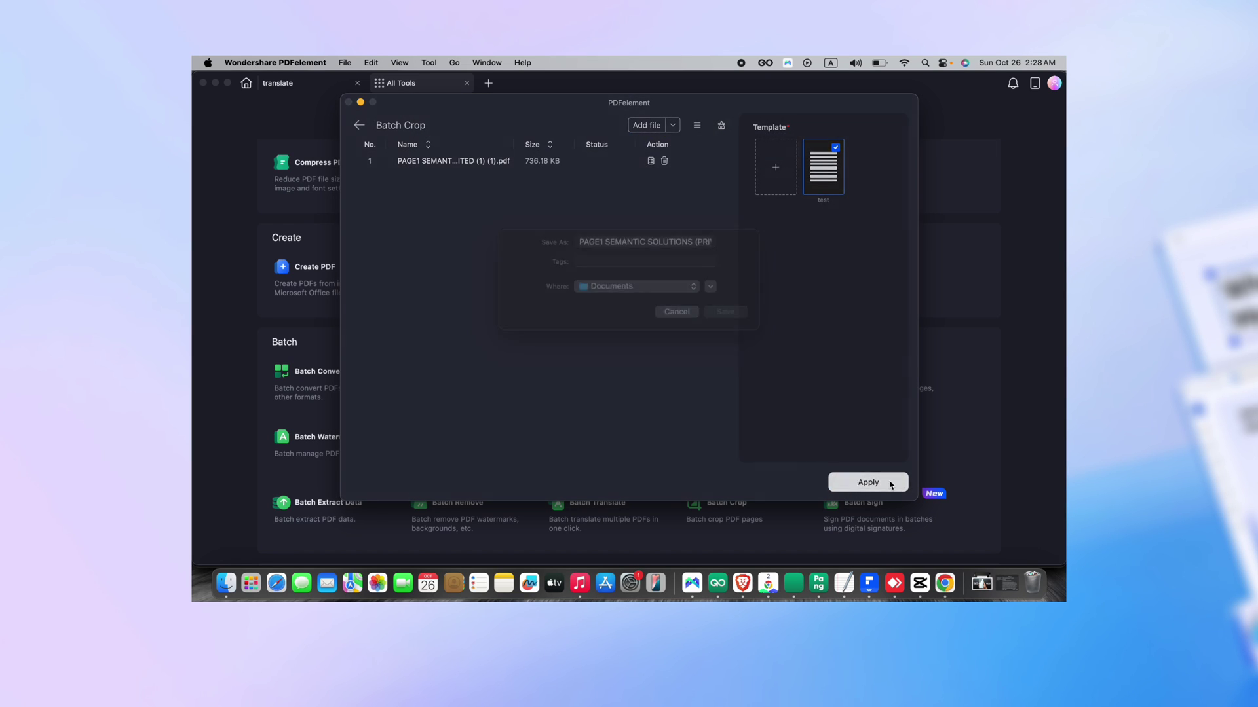
{"action": "key", "text": "Return"}
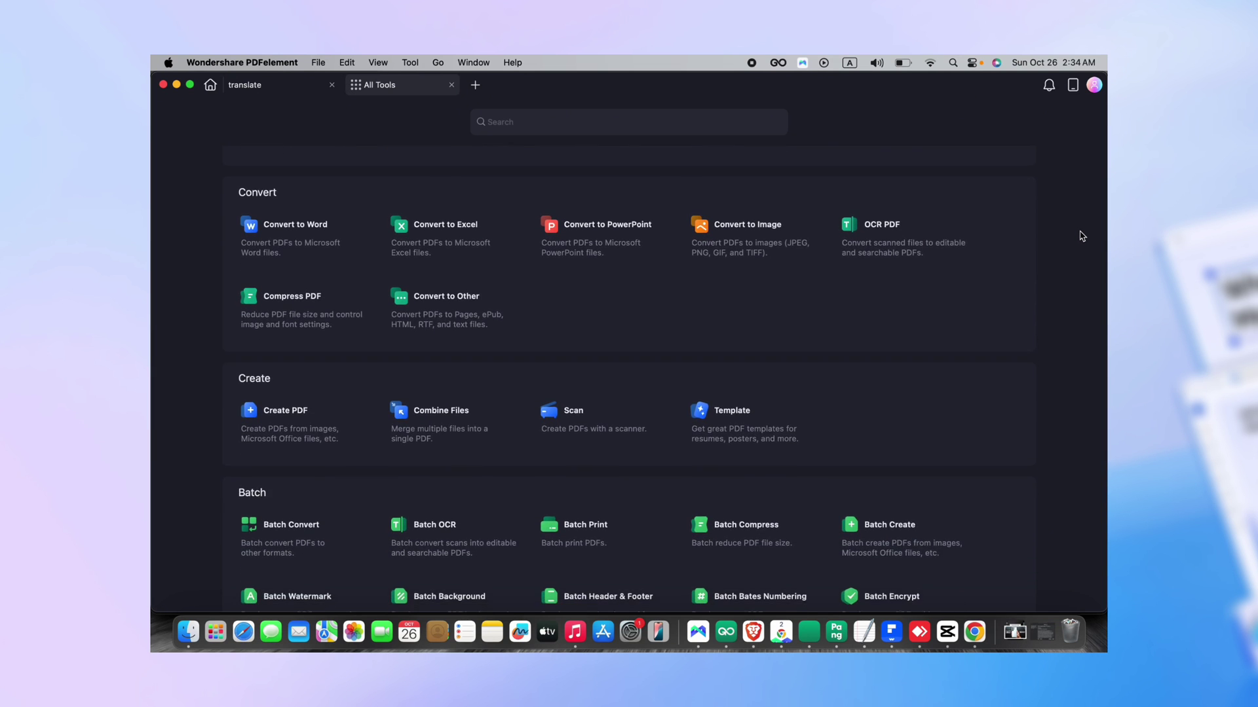
{"action": "scroll", "coordinate": [1081, 236], "scroll_direction": "down", "scroll_amount": 3}
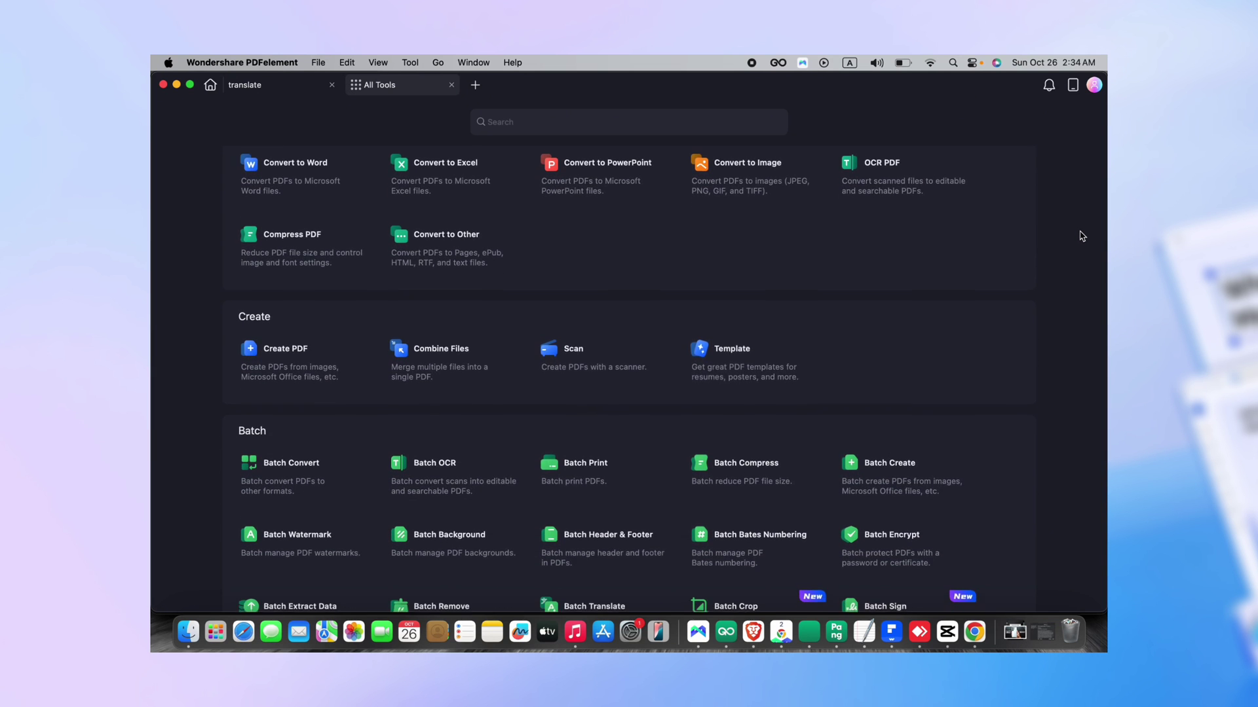
{"action": "scroll", "coordinate": [1081, 236], "scroll_direction": "down", "scroll_amount": 1}
{"action": "scroll", "coordinate": [1082, 236], "scroll_direction": "down", "scroll_amount": 1}
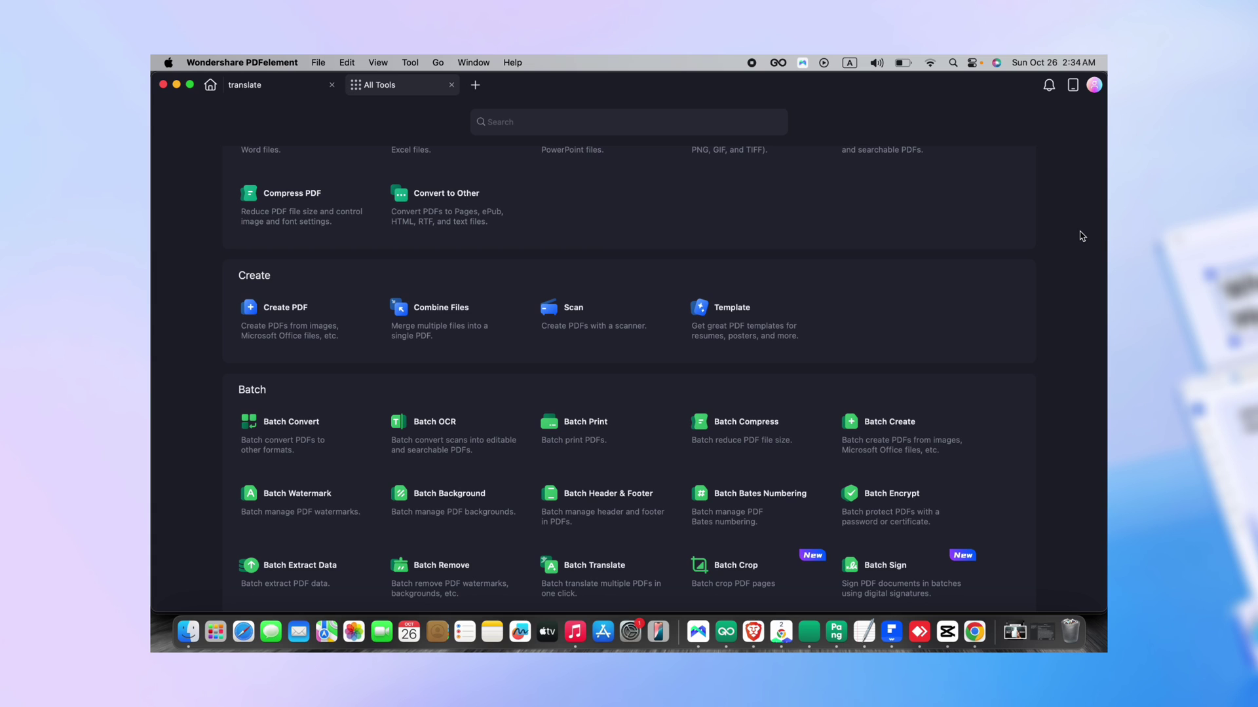
{"action": "scroll", "coordinate": [1082, 236], "scroll_direction": "down", "scroll_amount": 3}
{"action": "scroll", "coordinate": [1081, 236], "scroll_direction": "down", "scroll_amount": 3}
{"action": "scroll", "coordinate": [1081, 236], "scroll_direction": "up", "scroll_amount": 1}
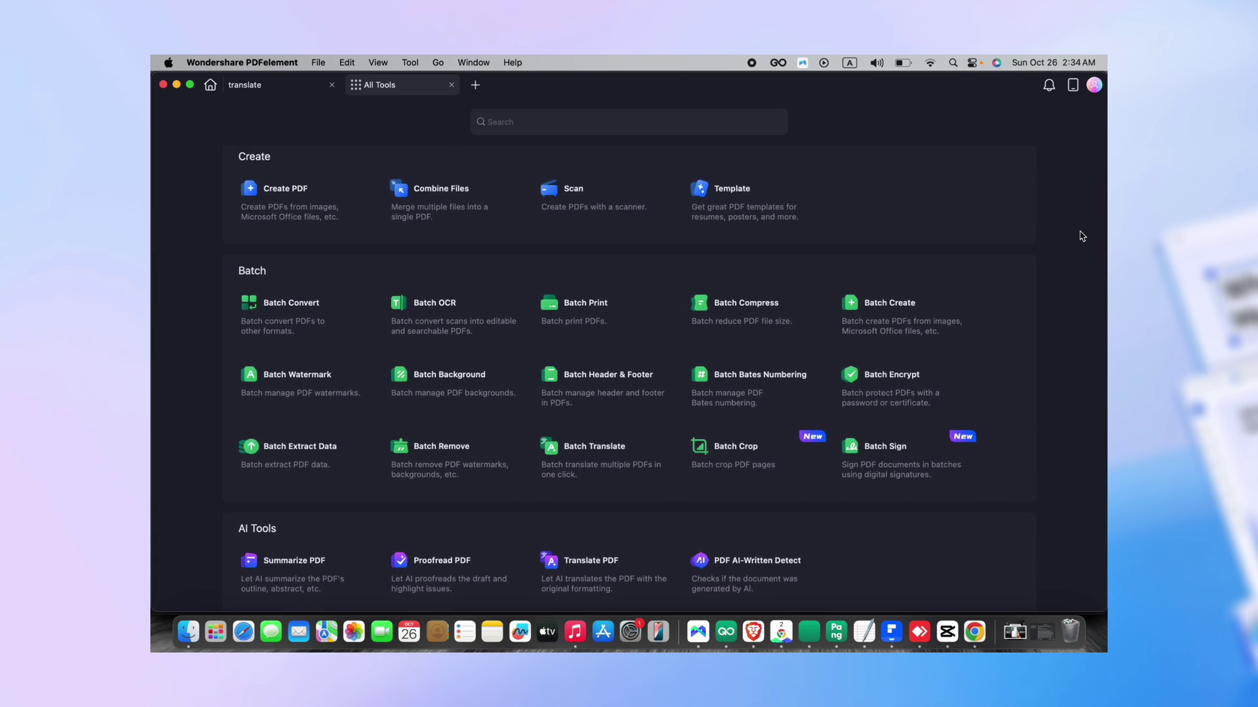
{"action": "scroll", "coordinate": [1081, 236], "scroll_direction": "up", "scroll_amount": 4}
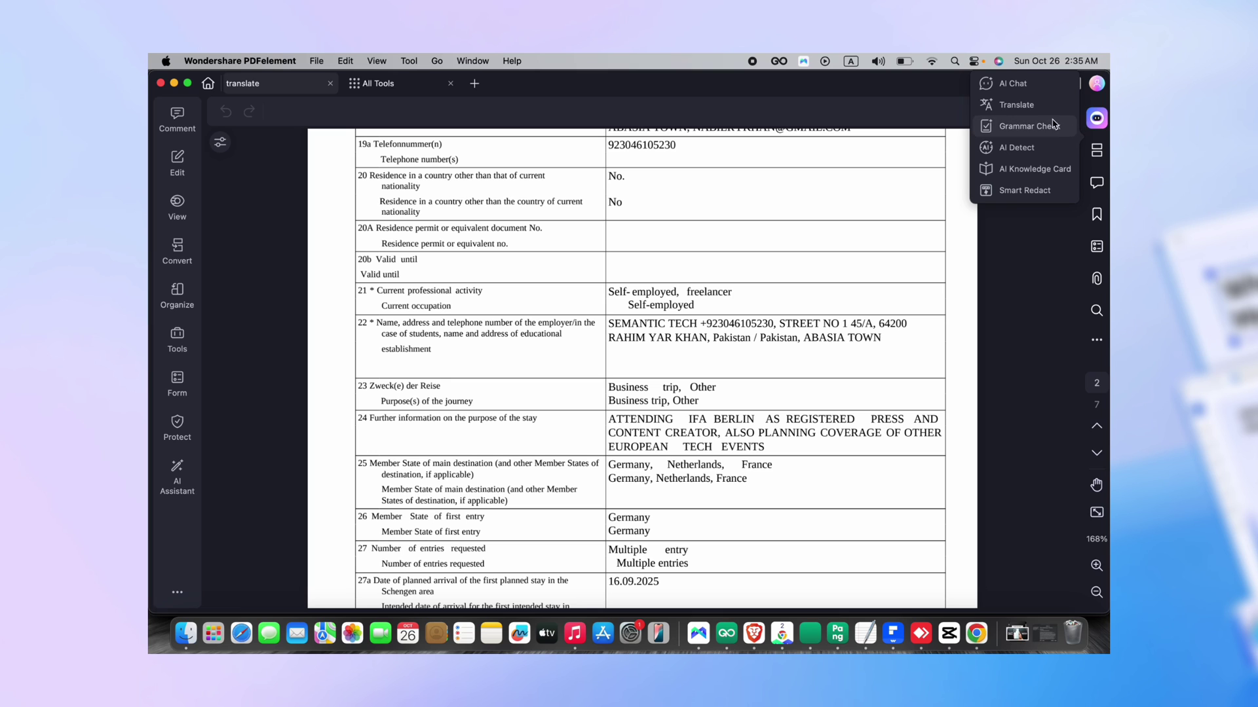
Start an AI chat leading to the knowledge card for the company incorporation form
{"action": "left_click", "coordinate": [1012, 84]}
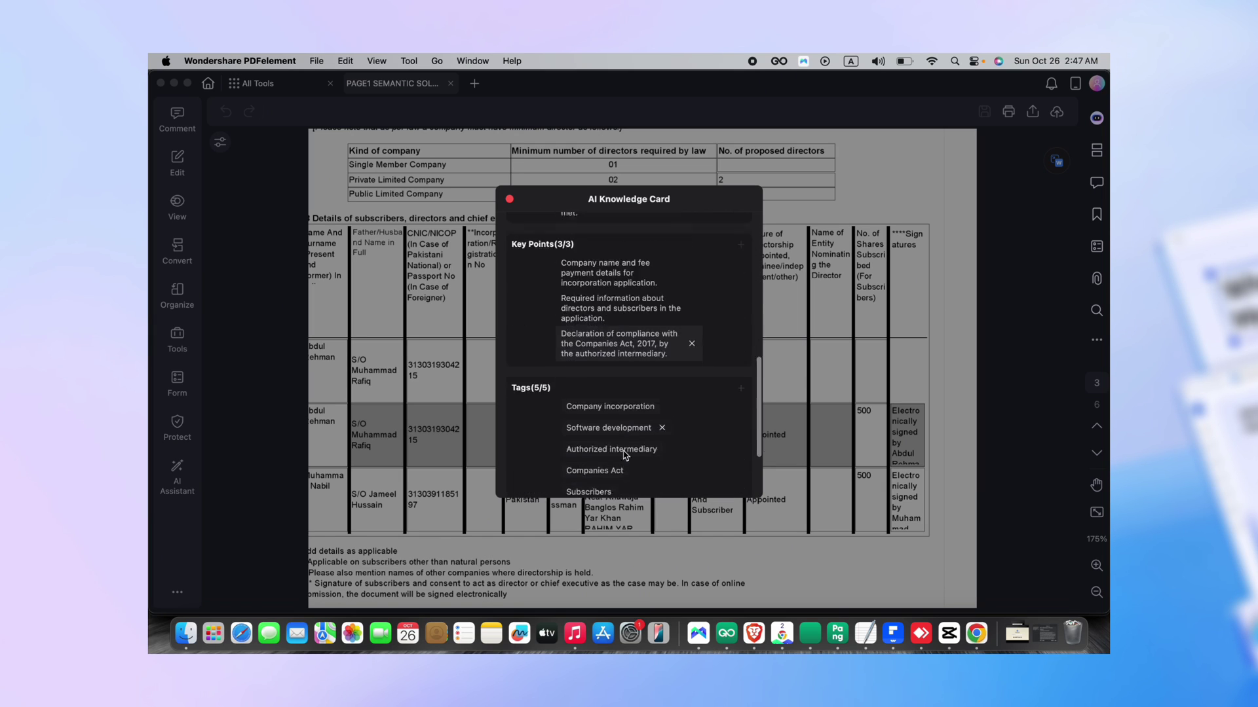
{"action": "scroll", "coordinate": [623, 454], "scroll_direction": "down", "scroll_amount": 2}
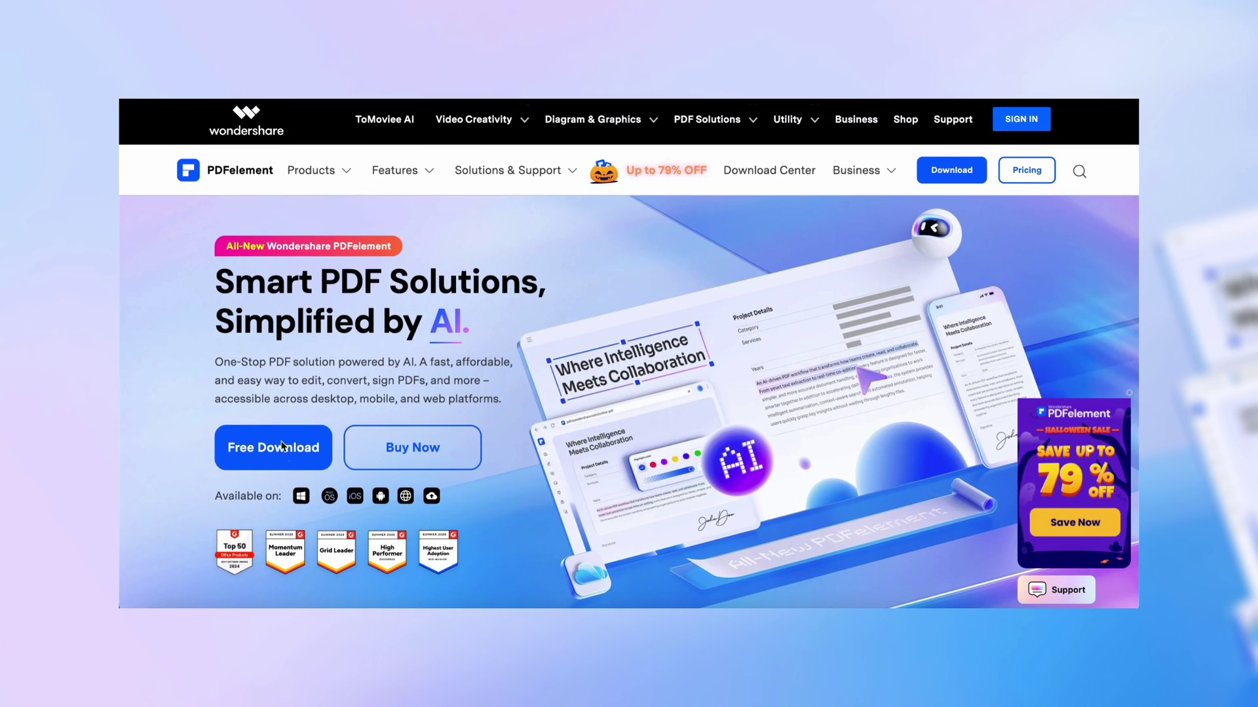
Start the free PDFelement download from the homepage, reaching the download help page
{"action": "left_click", "coordinate": [259, 452]}
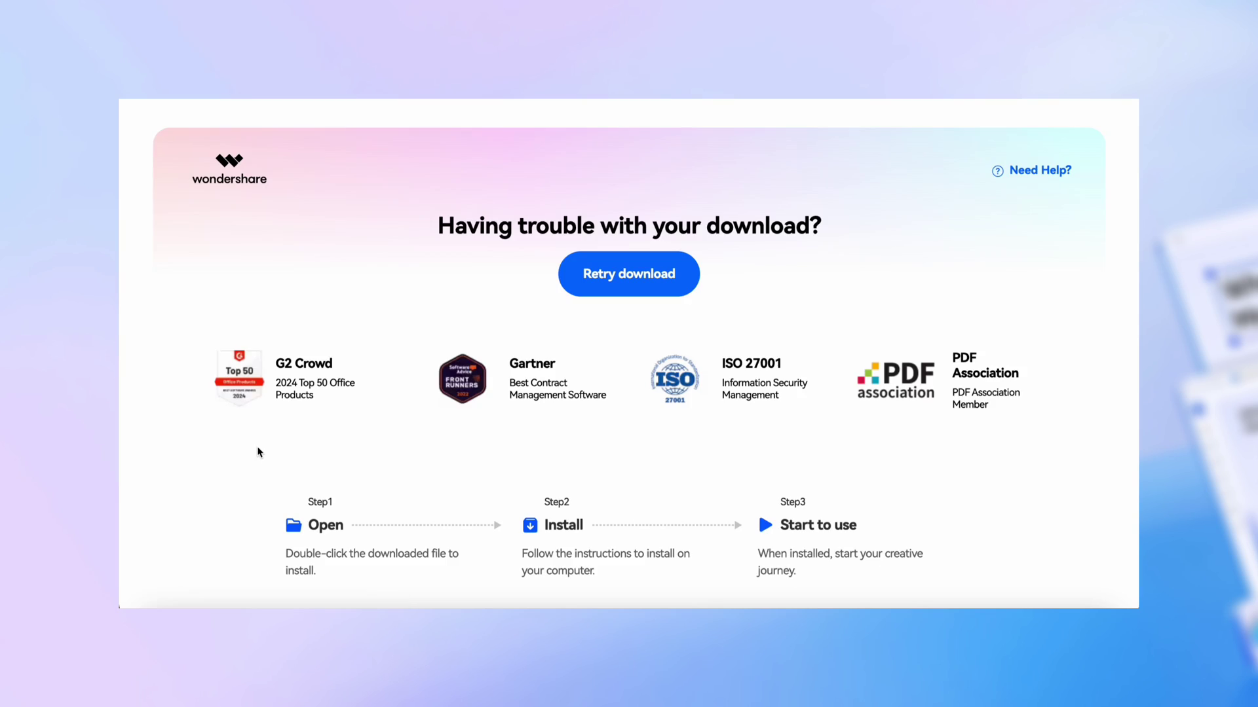